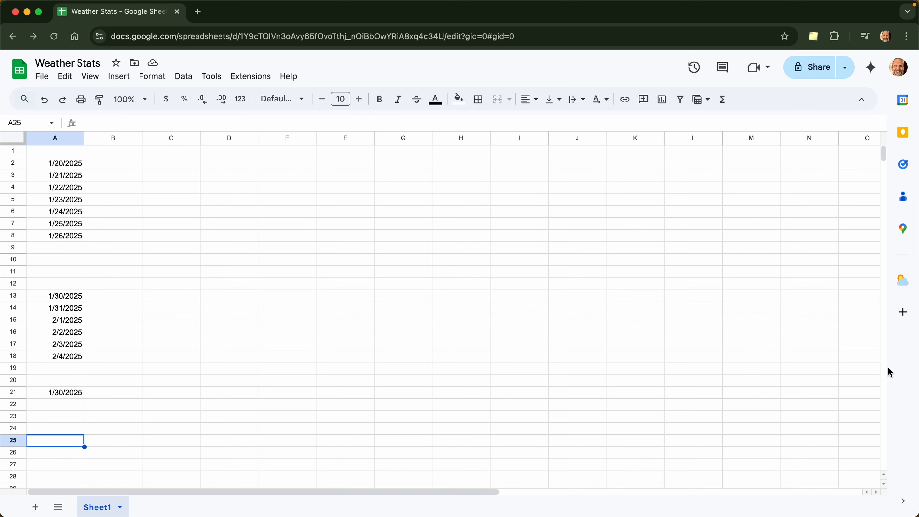
- Open the Weather Stats add-on beside the spreadsheet
{"action": "left_click", "coordinate": [903, 502]}
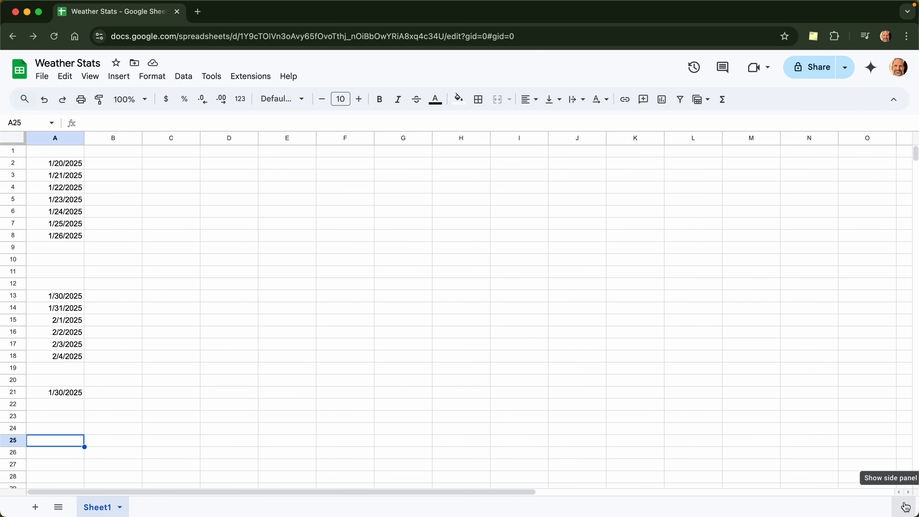
{"action": "left_click", "coordinate": [905, 506]}
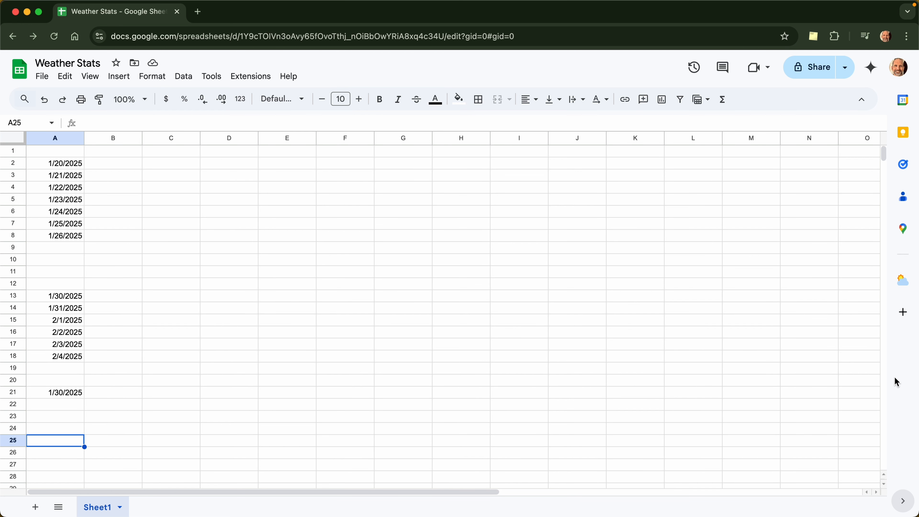
{"action": "left_click", "coordinate": [901, 283]}
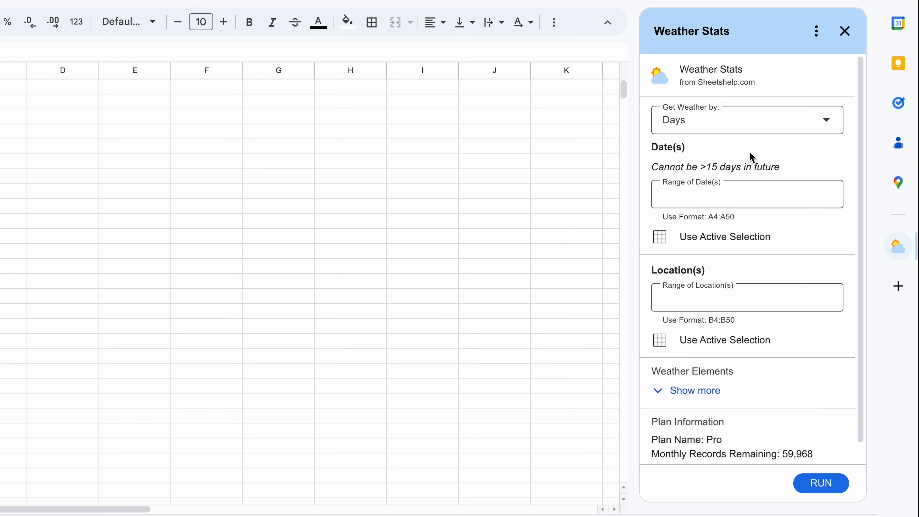
- Keep the weather retrieval by Days and set the date range to A2:A8 from the active selection
{"action": "left_click", "coordinate": [736, 129]}
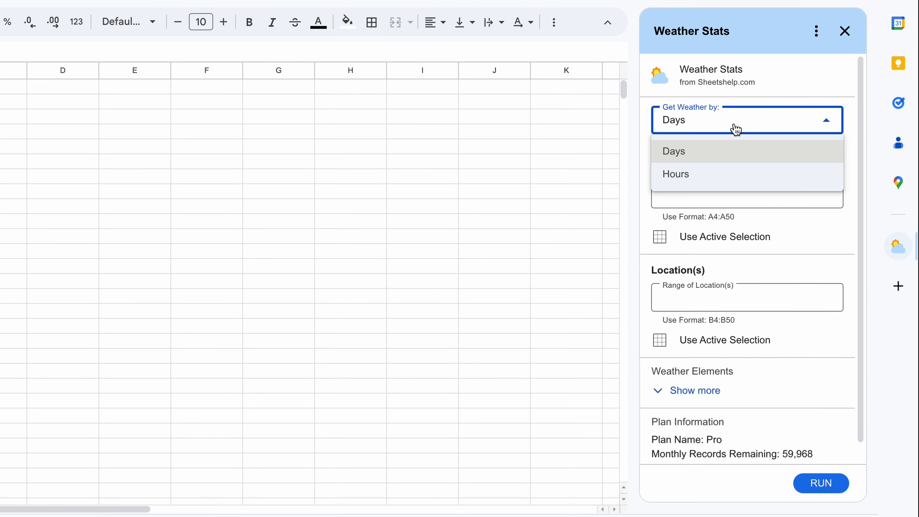
{"action": "left_click", "coordinate": [717, 126]}
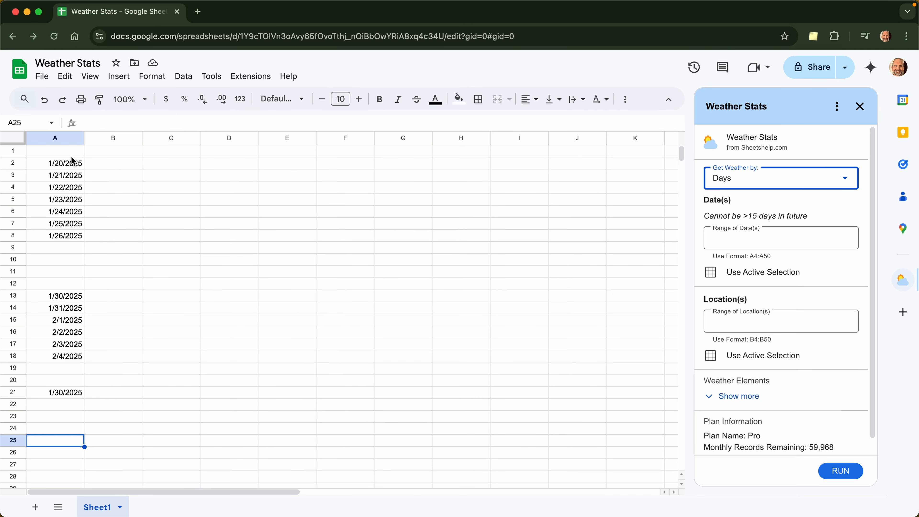
{"action": "left_click_drag", "start_coordinate": [67, 161], "coordinate": [69, 240]}
{"action": "left_click", "coordinate": [764, 275]}
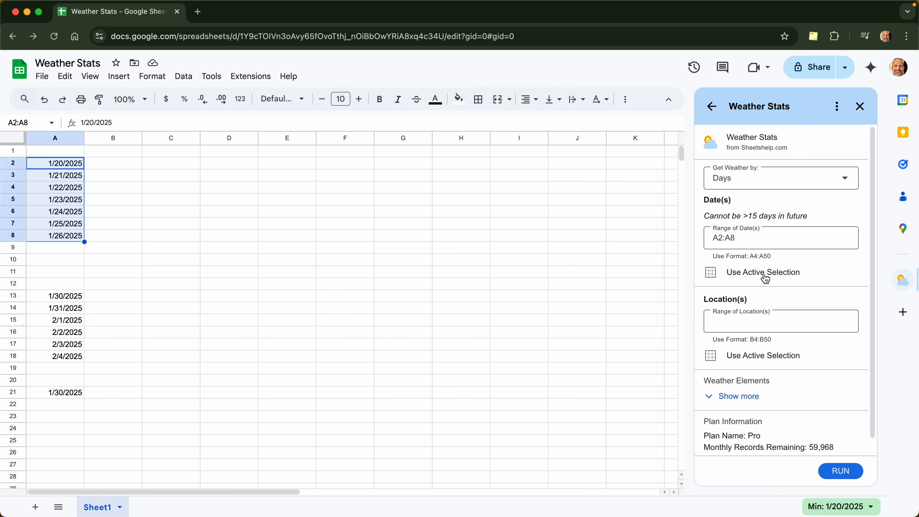
- Enter the location "Pittsburgh, PA" in cell B2
{"action": "left_click", "coordinate": [110, 168]}
{"action": "type", "text": "Pi"}
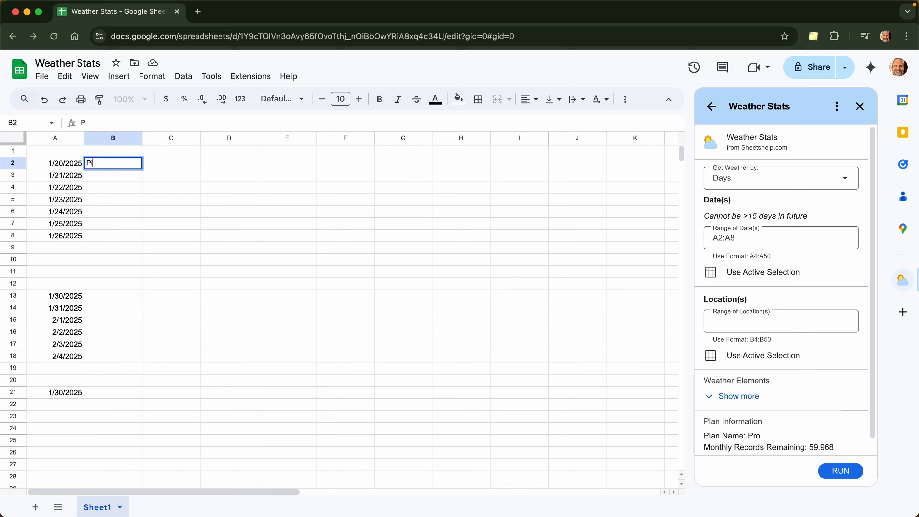
{"action": "type", "text": "ttsburgh, PA"}
{"action": "key", "text": "Return"}
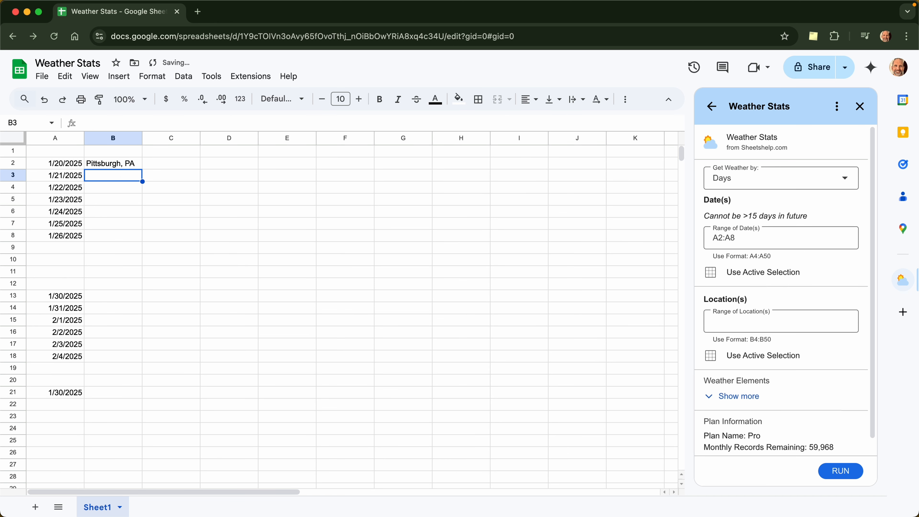
- Copy the location from B2 into cells B3:B8 beside the first block of dates
{"action": "key", "text": "Up"}
{"action": "key", "text": "ctrl+c"}
{"action": "key", "text": "Down"}
{"action": "key", "text": "shift+Down"}
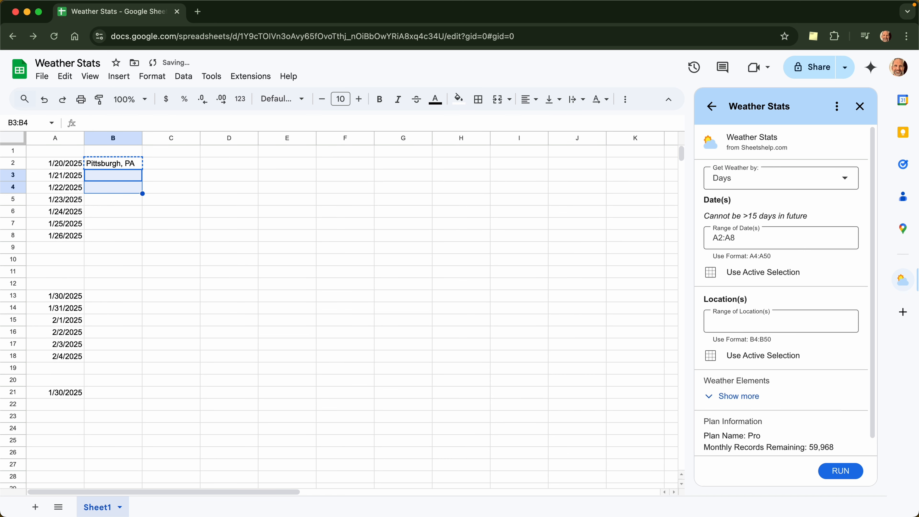
{"action": "key", "text": "shift+Down"}
{"action": "key", "text": "shift+Down"}
{"action": "key", "text": "shift+Down"}
{"action": "key", "text": "shift+Down"}
{"action": "key", "text": "ctrl+v"}
- Paste the copied location into cells B13:B18 beside the second block of dates
{"action": "key", "text": "Down"}
{"action": "key", "text": "Down"}
{"action": "key", "text": "Down"}
{"action": "key", "text": "Down"}
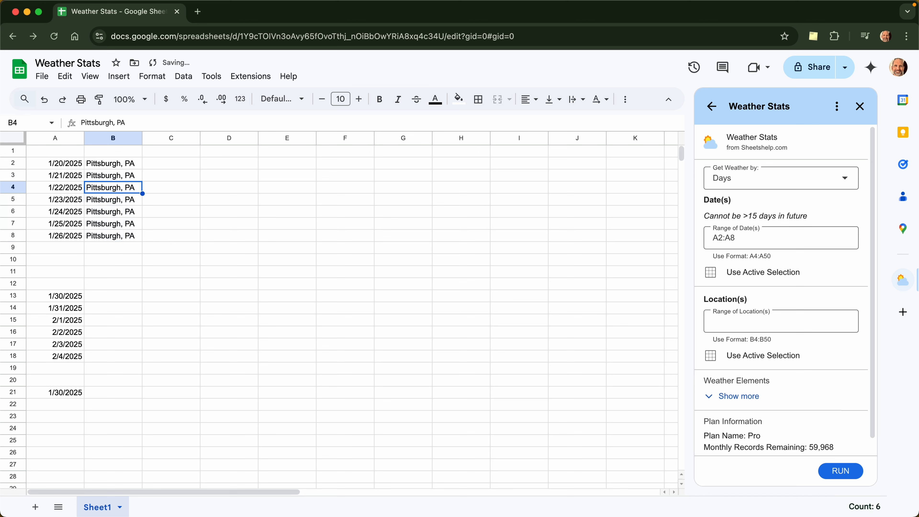
{"action": "key", "text": "Down"}
{"action": "key", "text": "Down"}
{"action": "key", "text": "Down"}
{"action": "key", "text": "Down"}
{"action": "key", "text": "Down"}
{"action": "key", "text": "Down"}
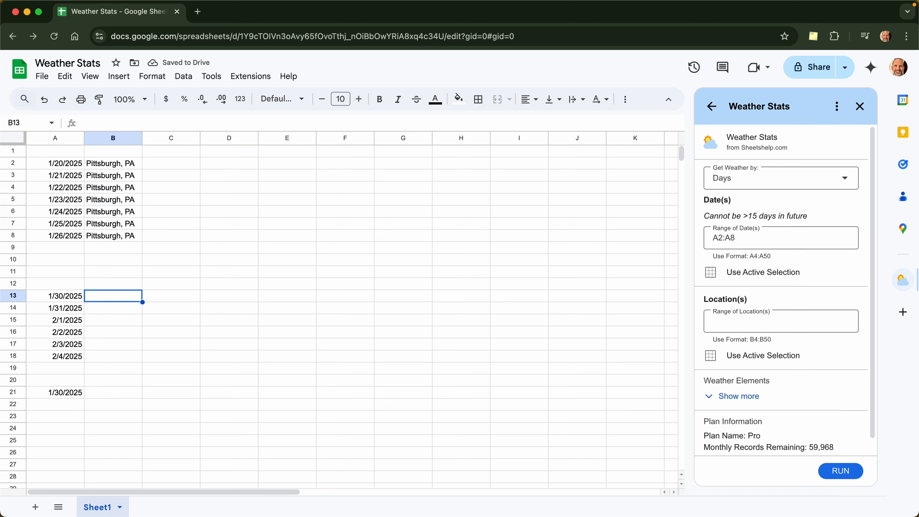
{"action": "key", "text": "shift+Down"}
{"action": "key", "text": "shift+Down"}
{"action": "key", "text": "shift+Down"}
{"action": "key", "text": "shift+Down"}
{"action": "key", "text": "shift+Down"}
{"action": "key", "text": "ctrl+v"}
- Paste the copied location into cell B21 beside the single date
{"action": "key", "text": "Down"}
{"action": "key", "text": "Down"}
{"action": "key", "text": "Down"}
{"action": "key", "text": "Down"}
{"action": "key", "text": "Down"}
{"action": "key", "text": "Down"}
{"action": "key", "text": "Down"}
{"action": "key", "text": "Down"}
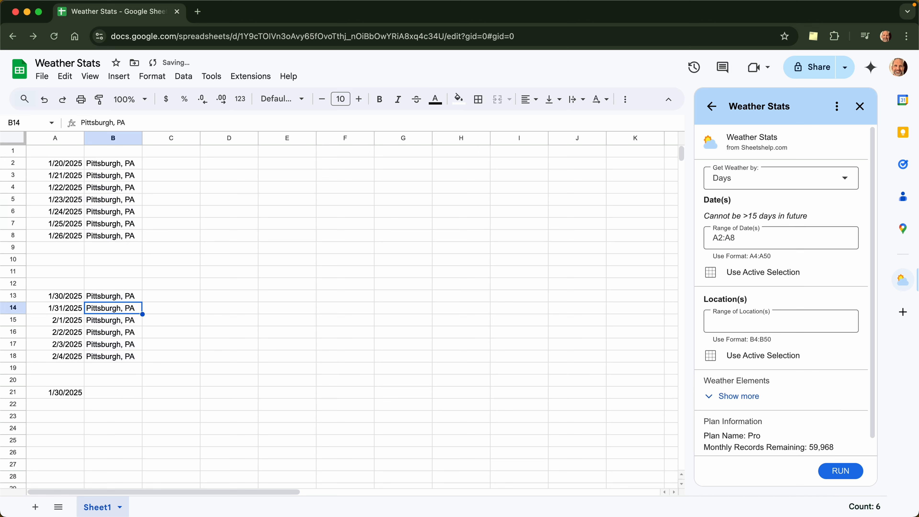
{"action": "key", "text": "ctrl+v"}
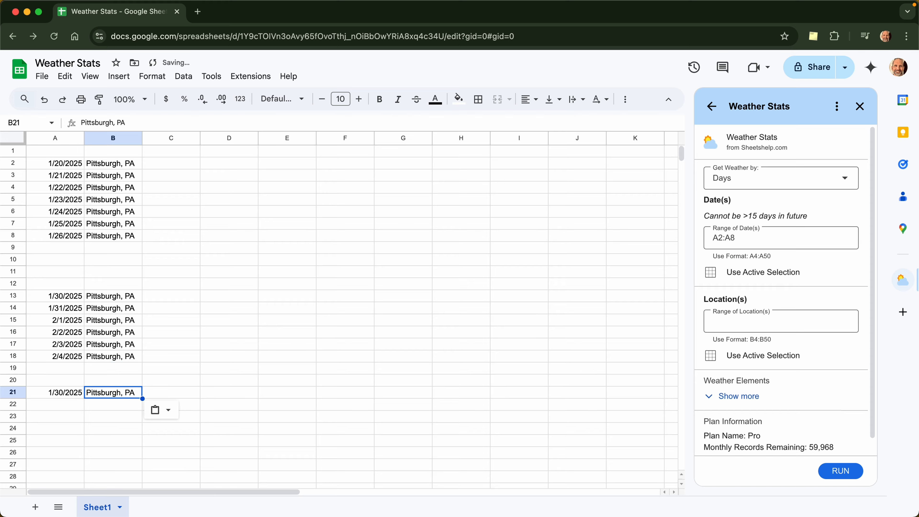
- Set the location range to B2:B8 from the active selection and expand the weather element options
{"action": "left_click_drag", "start_coordinate": [125, 165], "coordinate": [132, 233]}
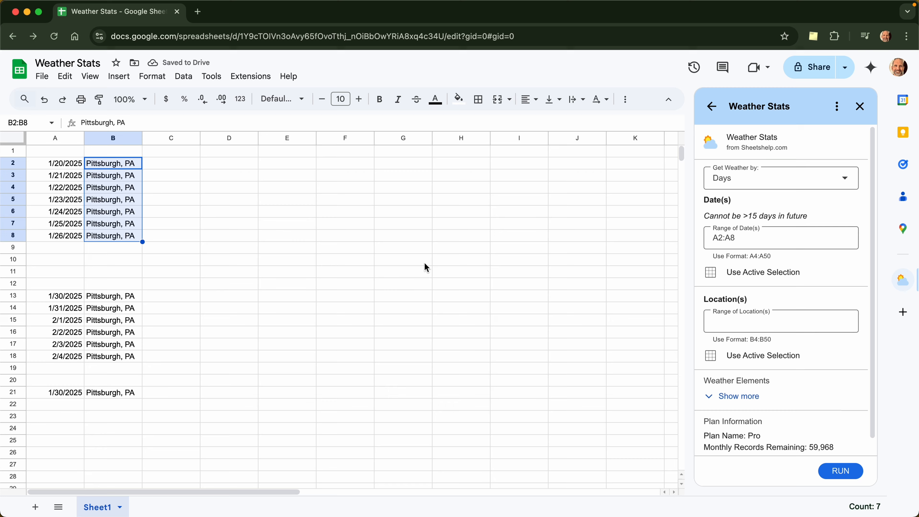
{"action": "left_click", "coordinate": [766, 355]}
{"action": "left_click", "coordinate": [750, 398]}
- Deselect Temperature and select the weather elements Min Temperature (Day Only), Conditions and Feels Like
{"action": "scroll", "coordinate": [751, 402], "scroll_direction": "down", "scroll_amount": 5}
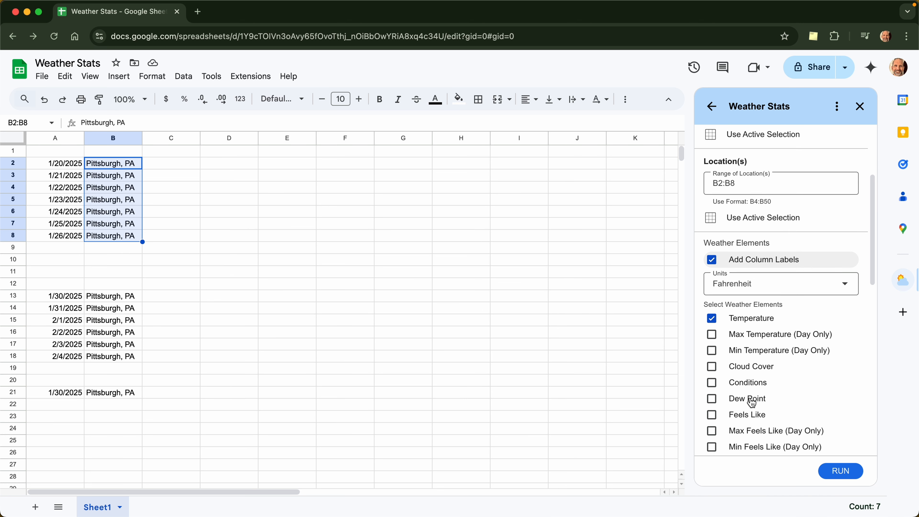
{"action": "scroll", "coordinate": [751, 401], "scroll_direction": "down", "scroll_amount": 4}
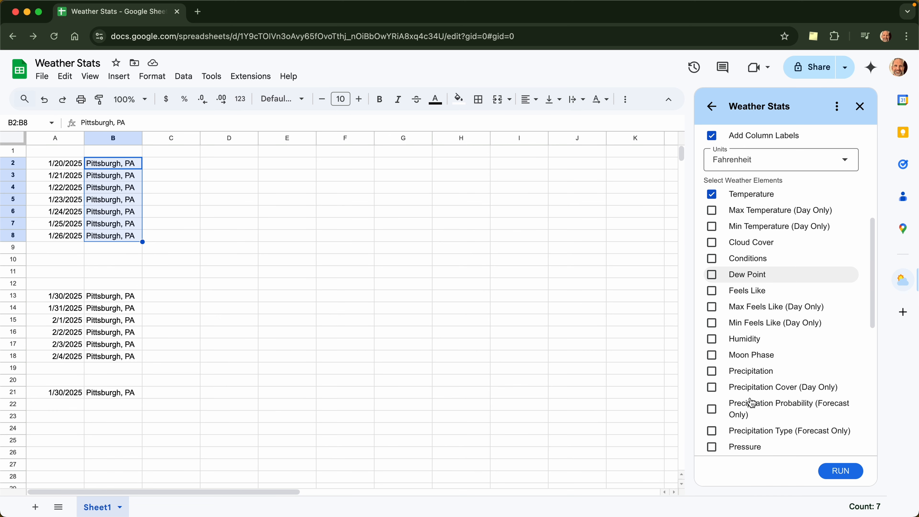
{"action": "scroll", "coordinate": [750, 402], "scroll_direction": "down", "scroll_amount": 1}
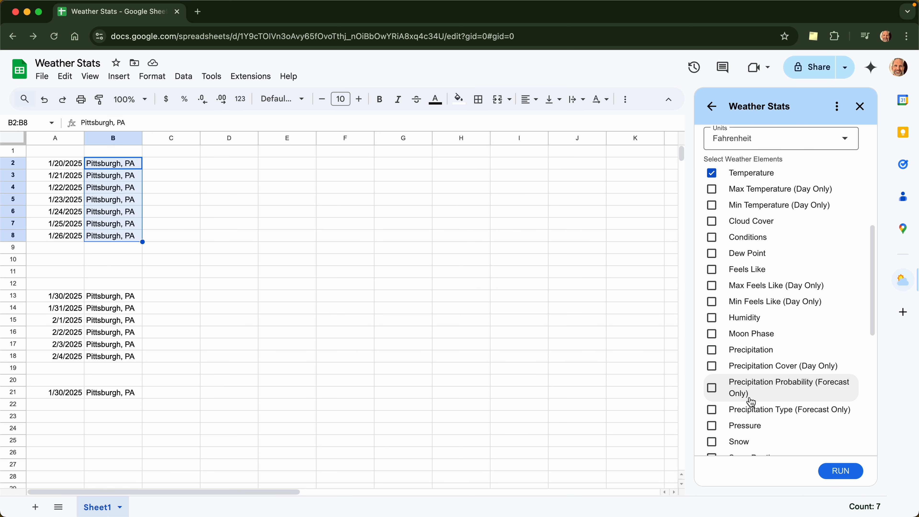
{"action": "left_click", "coordinate": [751, 212]}
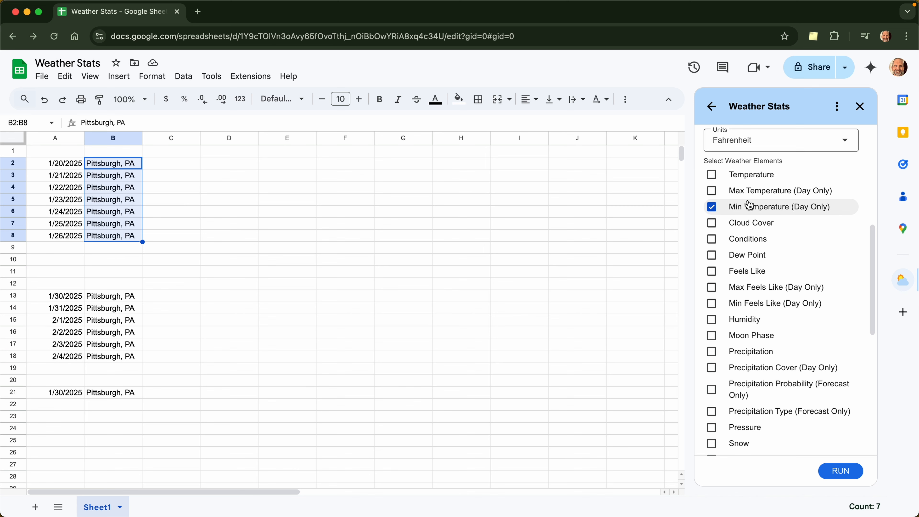
{"action": "scroll", "coordinate": [749, 204], "scroll_direction": "down", "scroll_amount": 2}
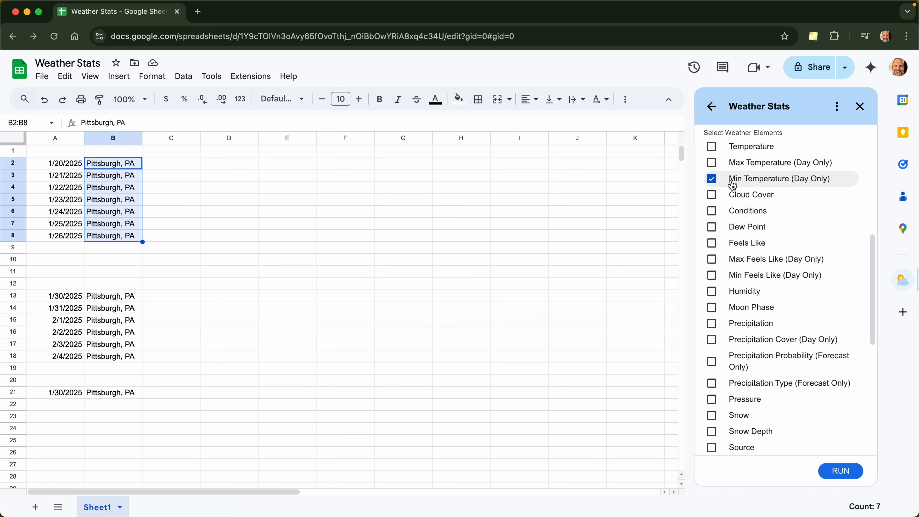
{"action": "left_click", "coordinate": [738, 215]}
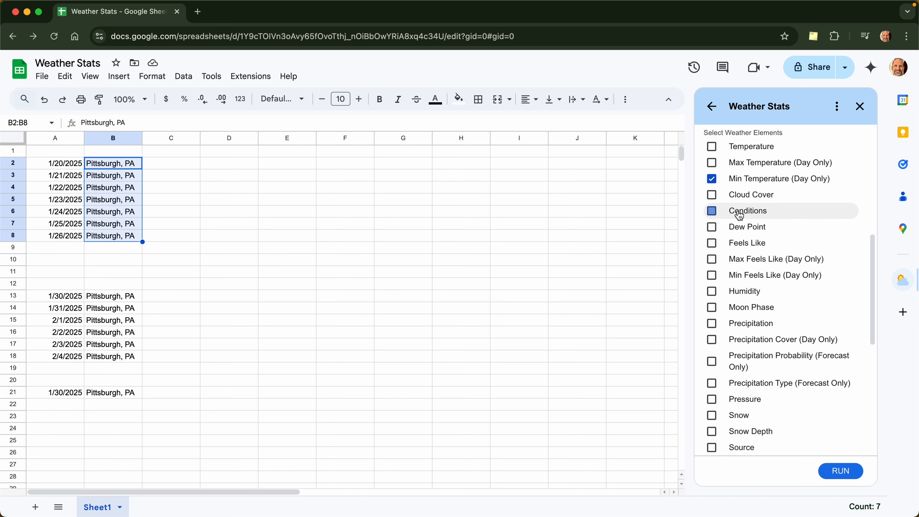
- Add Snow, Snow Depth, Wind Gust and Wind Speed to the selected weather elements
{"action": "scroll", "coordinate": [739, 215], "scroll_direction": "down", "scroll_amount": 3}
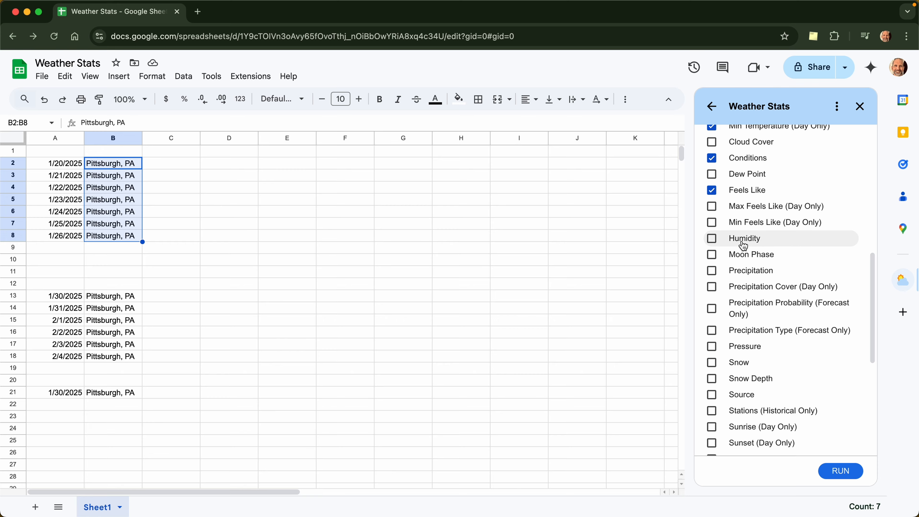
{"action": "scroll", "coordinate": [752, 270], "scroll_direction": "down", "scroll_amount": 2}
{"action": "scroll", "coordinate": [749, 270], "scroll_direction": "down", "scroll_amount": 1}
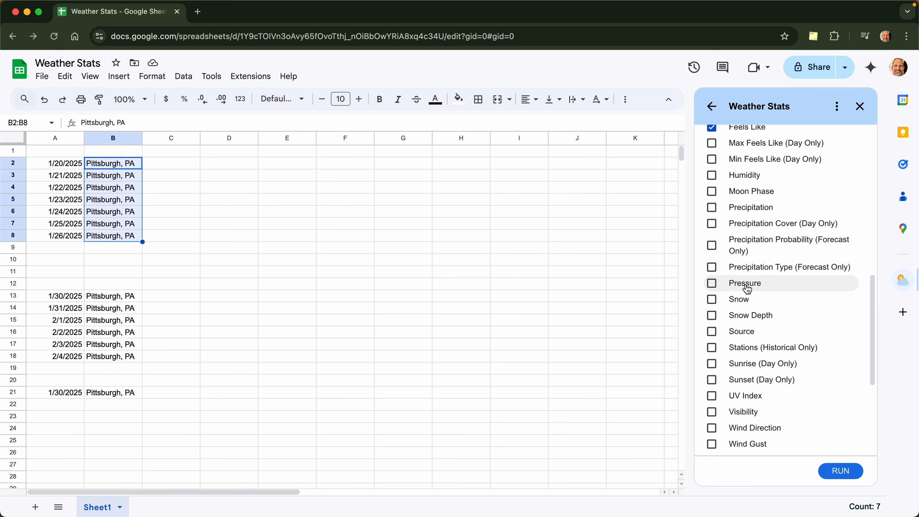
{"action": "left_click", "coordinate": [746, 302]}
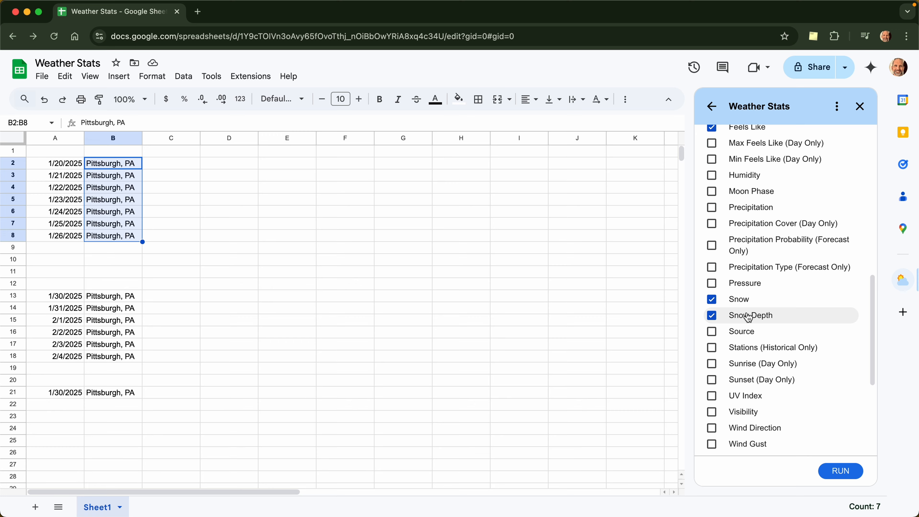
{"action": "scroll", "coordinate": [748, 317], "scroll_direction": "down", "scroll_amount": 4}
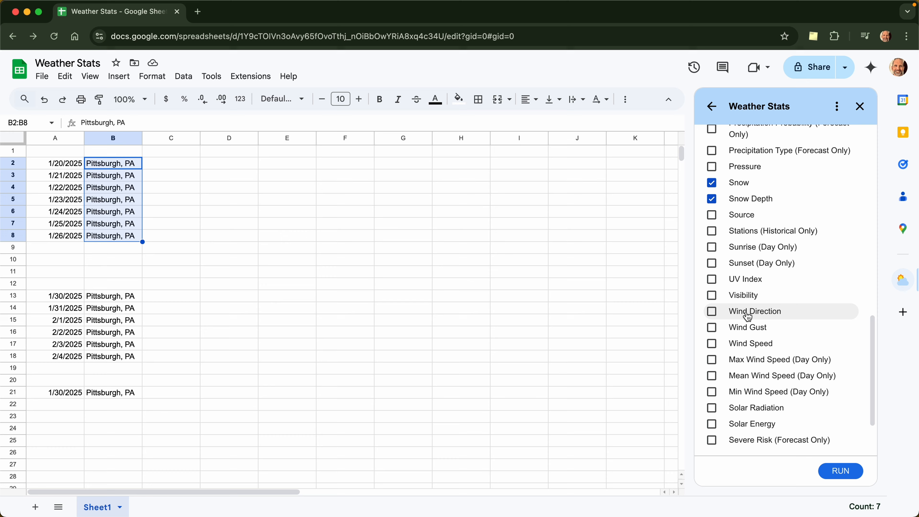
{"action": "left_click", "coordinate": [747, 331]}
{"action": "left_click", "coordinate": [747, 350]}
- Run the weather retrieval for the dates in A2:A8 and the locations in B2:B8
{"action": "scroll", "coordinate": [747, 351], "scroll_direction": "down", "scroll_amount": 2}
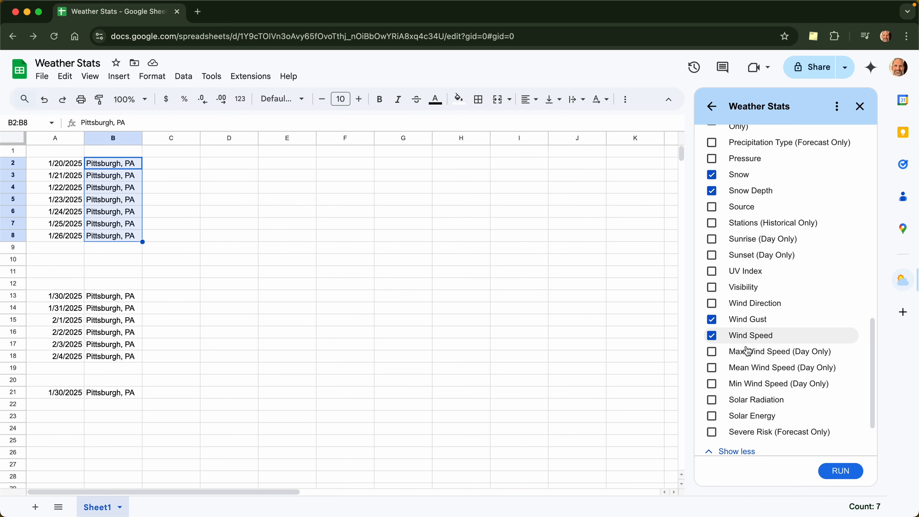
{"action": "scroll", "coordinate": [747, 351], "scroll_direction": "down", "scroll_amount": 1}
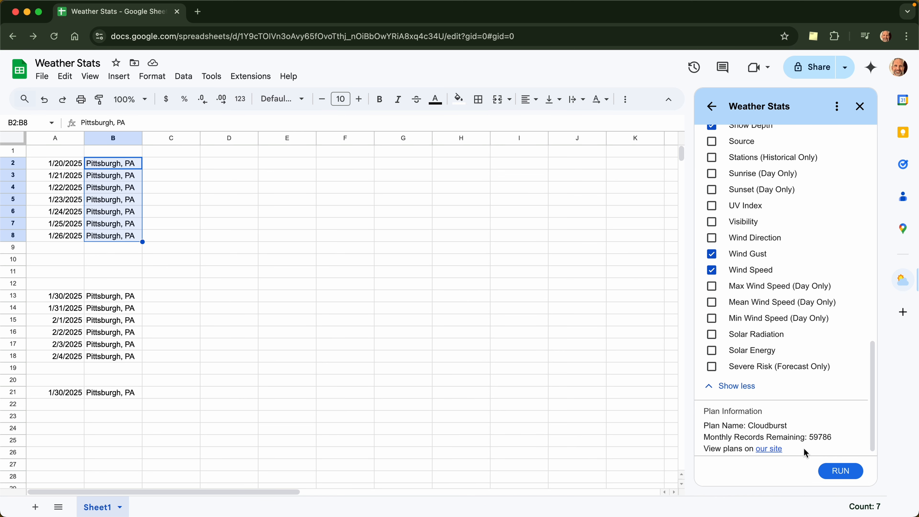
{"action": "left_click", "coordinate": [839, 472]}
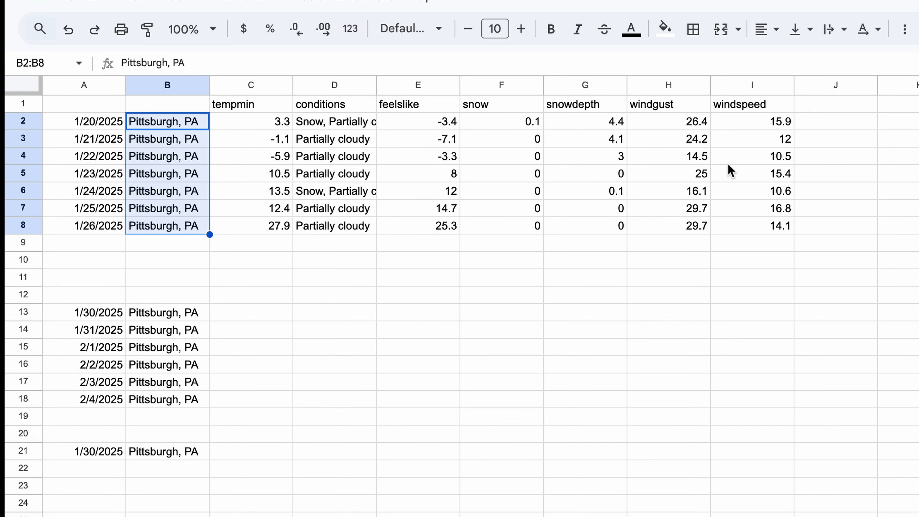
- Examine the retrieved minimum temperatures, the temperature units setting, and the snow, snow depth and wind gust columns
{"action": "left_click", "coordinate": [249, 123]}
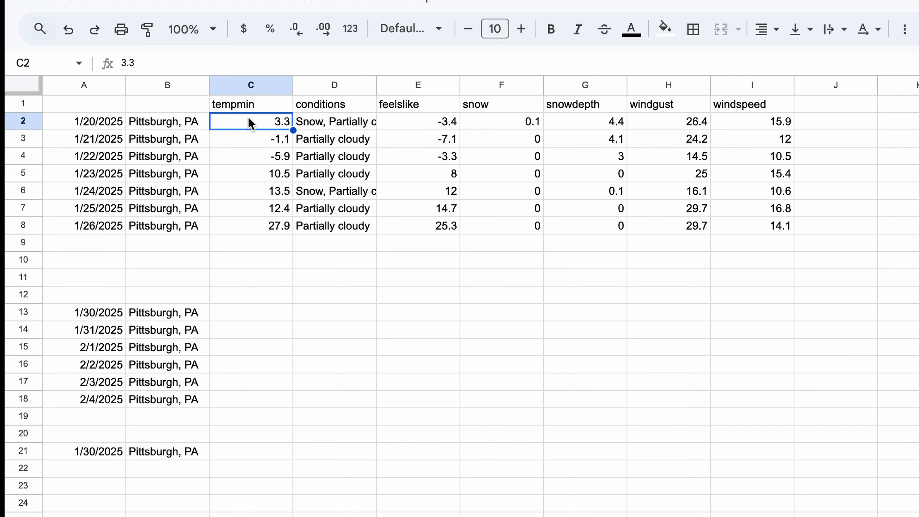
{"action": "left_click", "coordinate": [258, 162]}
{"action": "left_click", "coordinate": [257, 175]}
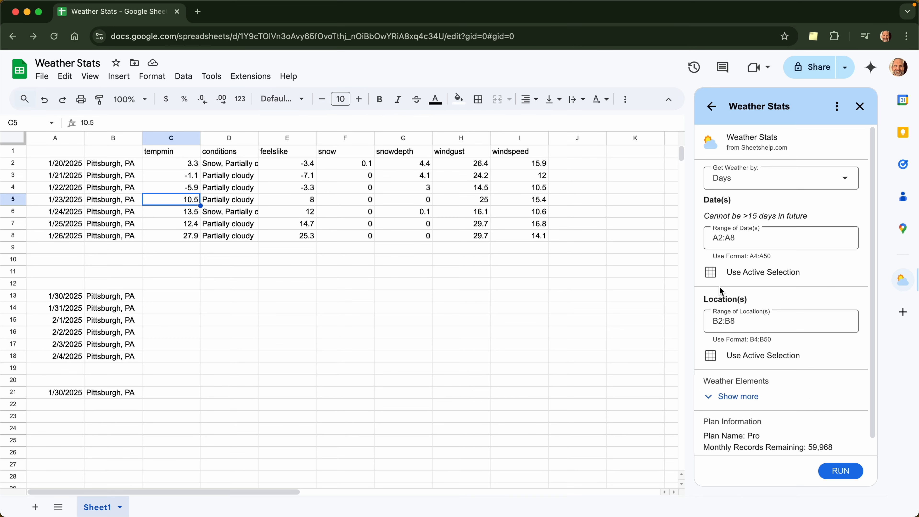
{"action": "left_click", "coordinate": [738, 396]}
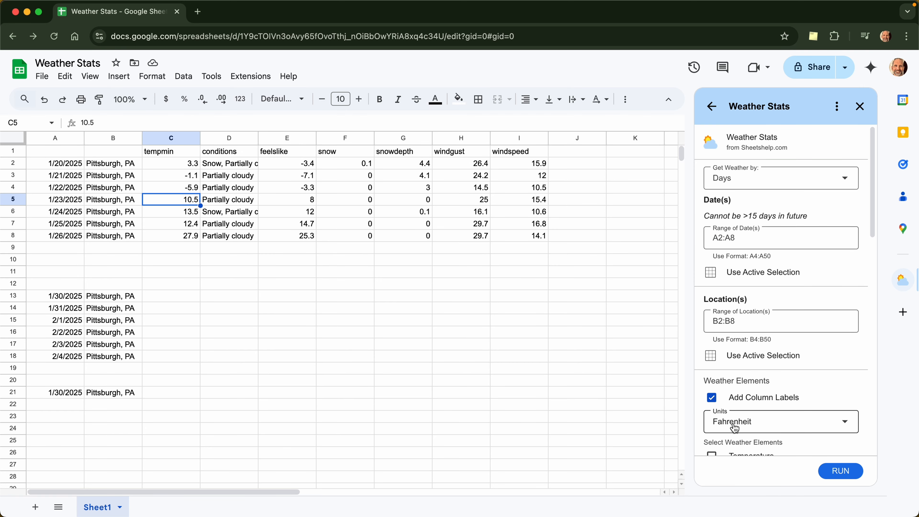
{"action": "left_click", "coordinate": [332, 164]}
{"action": "left_click", "coordinate": [392, 165]}
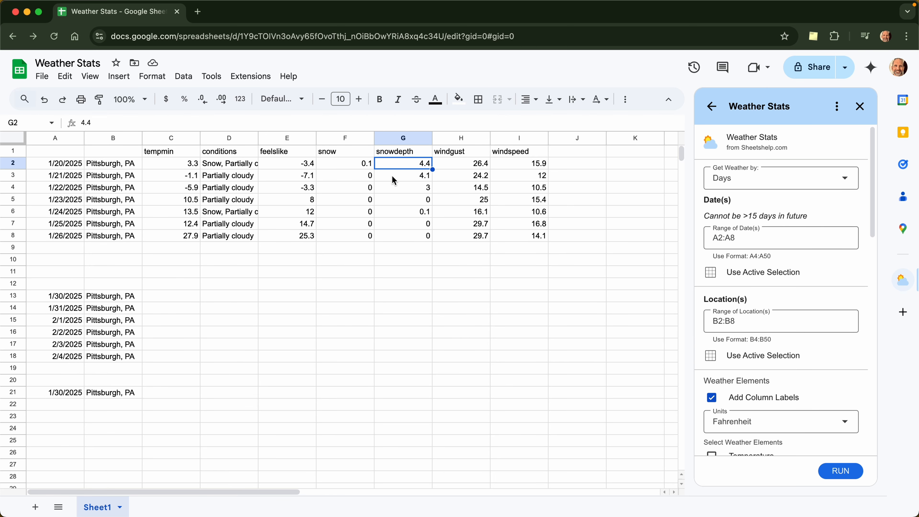
{"action": "left_click", "coordinate": [332, 161]}
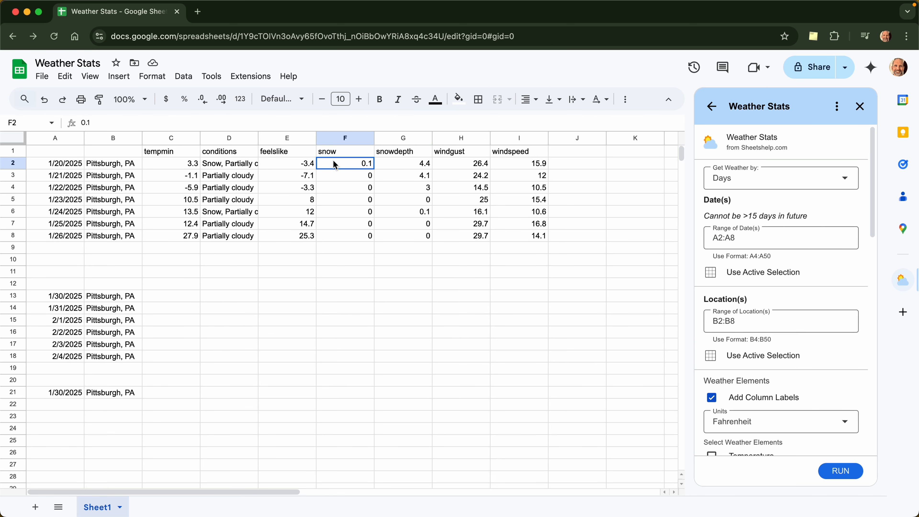
{"action": "left_click", "coordinate": [349, 200]}
{"action": "left_click", "coordinate": [401, 214]}
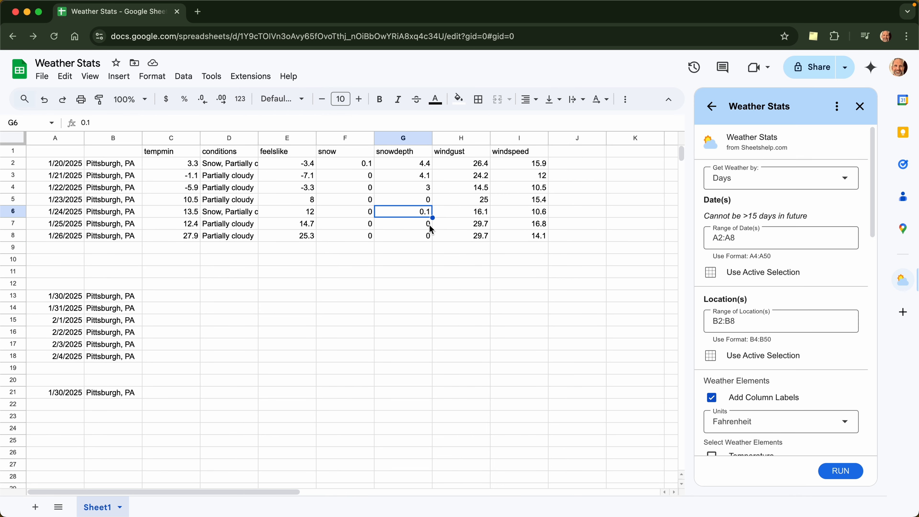
{"action": "left_click", "coordinate": [425, 235]}
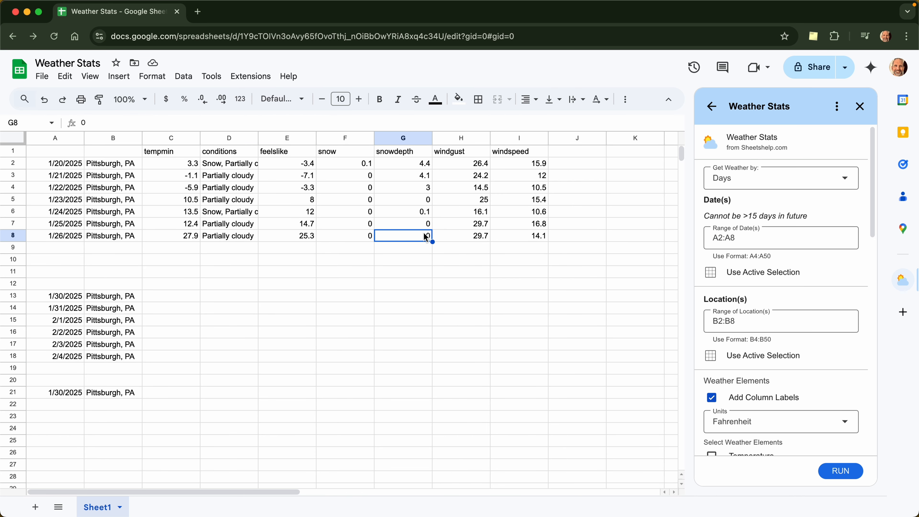
{"action": "left_click", "coordinate": [454, 154]}
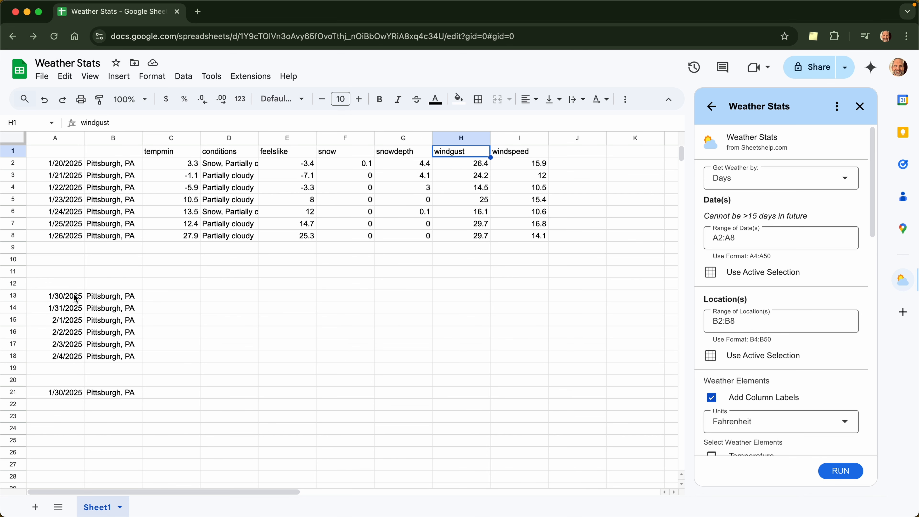
- Set the date range to A13:A18 and the location range to B13:B18 for the weather retrieval
{"action": "left_click", "coordinate": [79, 301]}
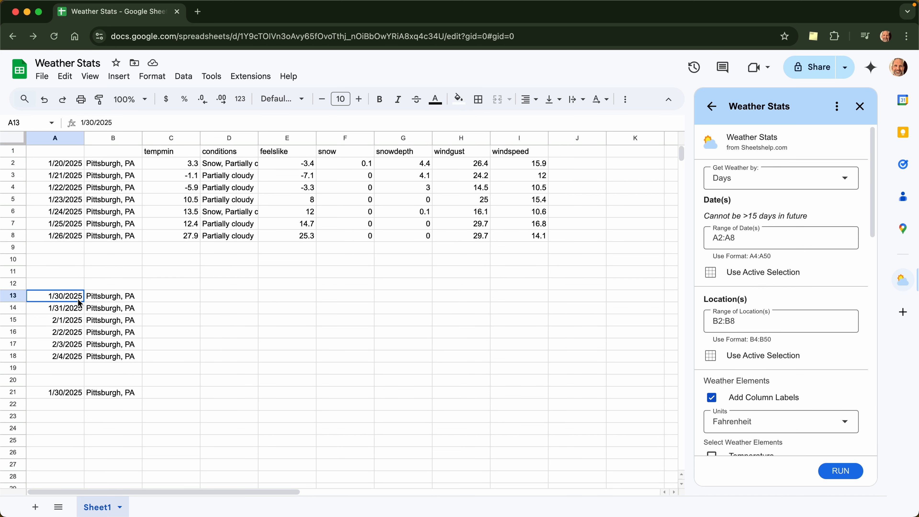
{"action": "left_click_drag", "start_coordinate": [79, 301], "coordinate": [78, 356]}
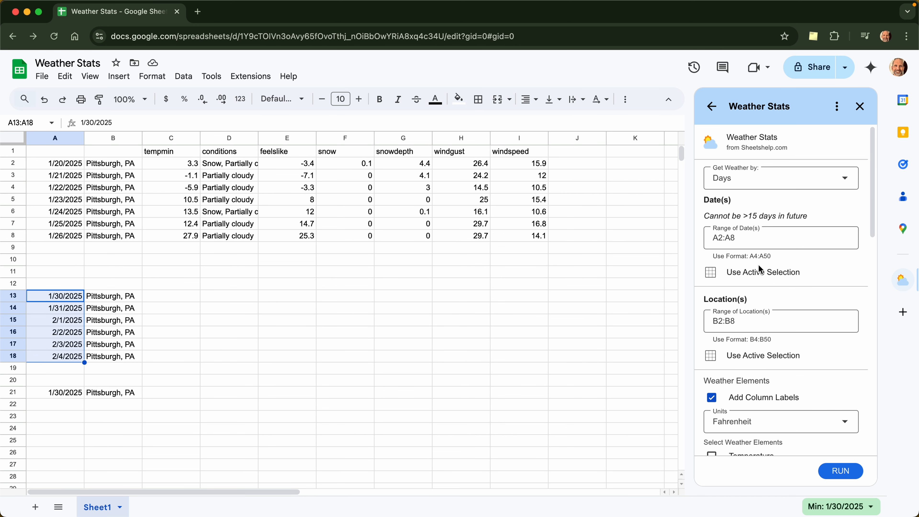
{"action": "left_click", "coordinate": [747, 274]}
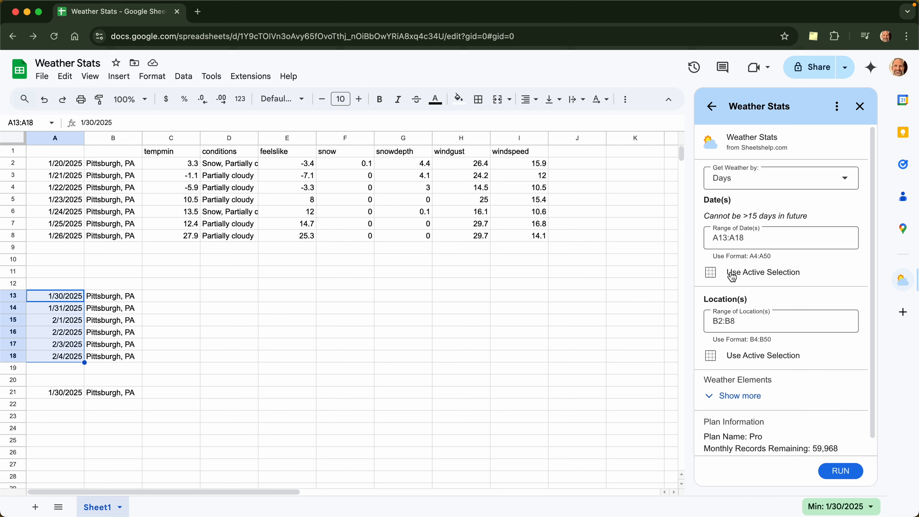
{"action": "left_click_drag", "start_coordinate": [132, 304], "coordinate": [134, 357]}
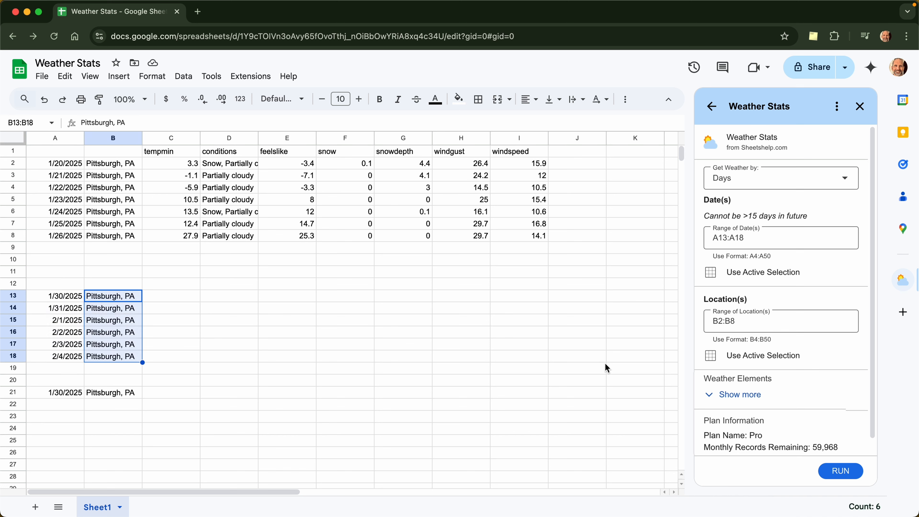
{"action": "left_click", "coordinate": [738, 360]}
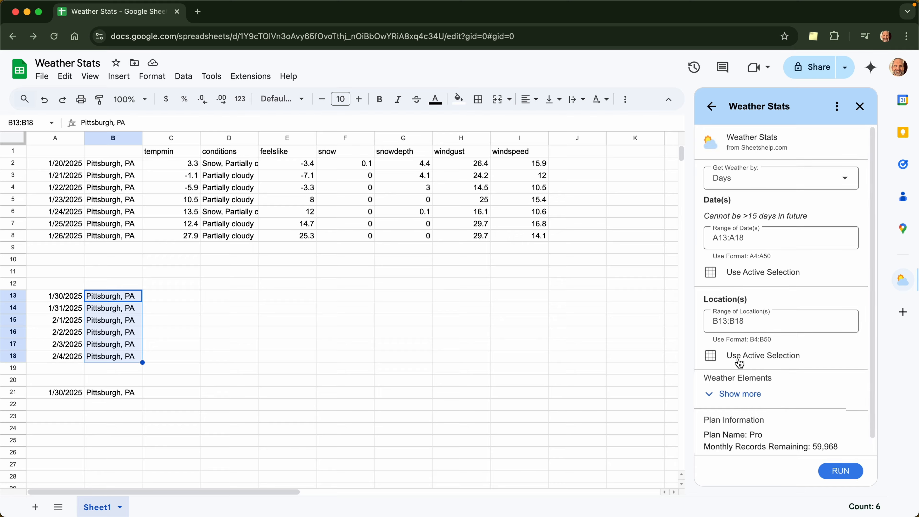
- Replace Wind Gust with Sunset (Day Only) in the selected weather elements and run the retrieval
{"action": "scroll", "coordinate": [738, 360], "scroll_direction": "down", "scroll_amount": 1}
{"action": "left_click", "coordinate": [739, 380]}
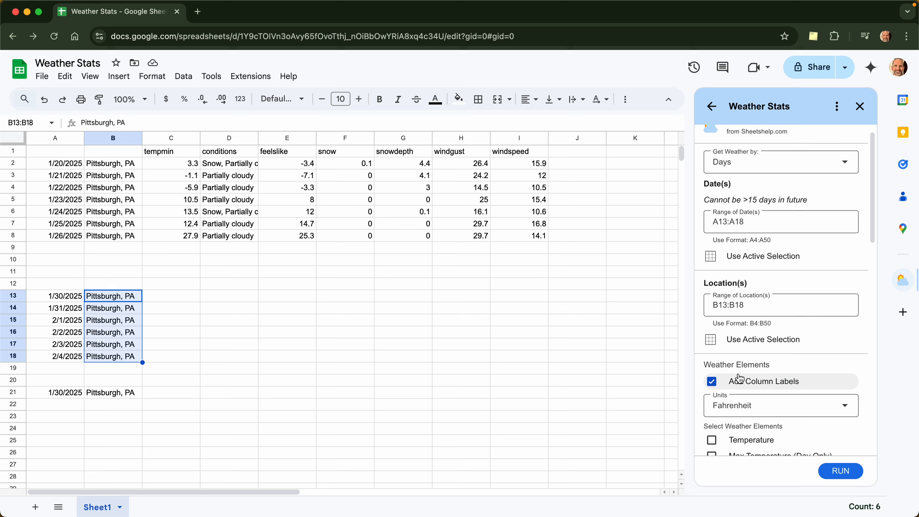
{"action": "scroll", "coordinate": [740, 378], "scroll_direction": "down", "scroll_amount": 20}
{"action": "scroll", "coordinate": [738, 378], "scroll_direction": "down", "scroll_amount": 10}
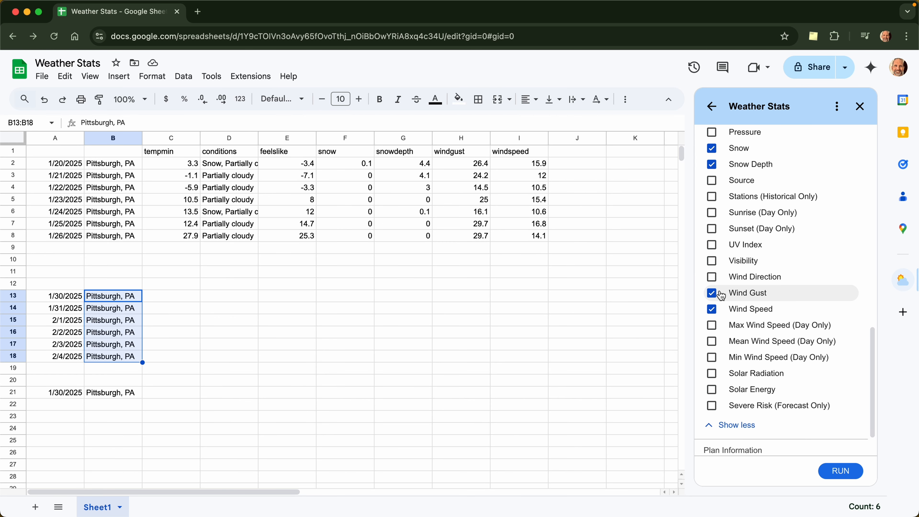
{"action": "left_click", "coordinate": [712, 293]}
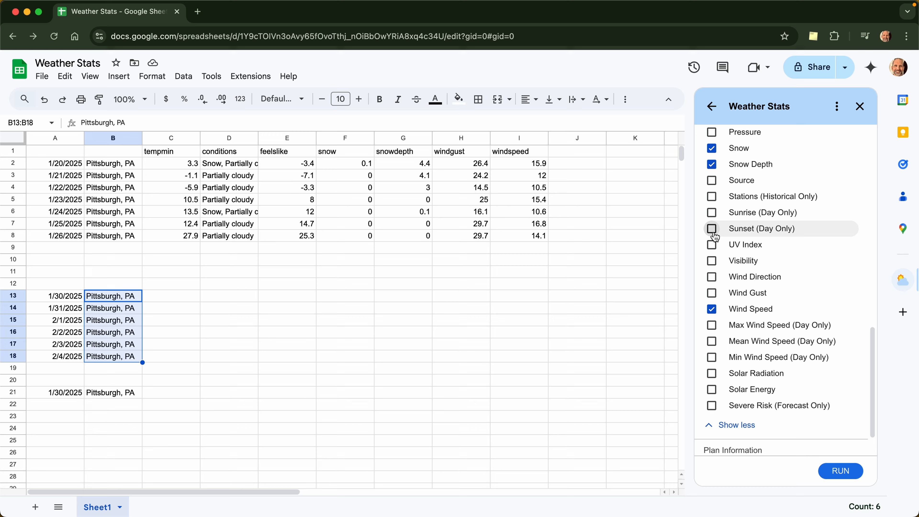
{"action": "left_click", "coordinate": [713, 233]}
{"action": "left_click", "coordinate": [839, 472]}
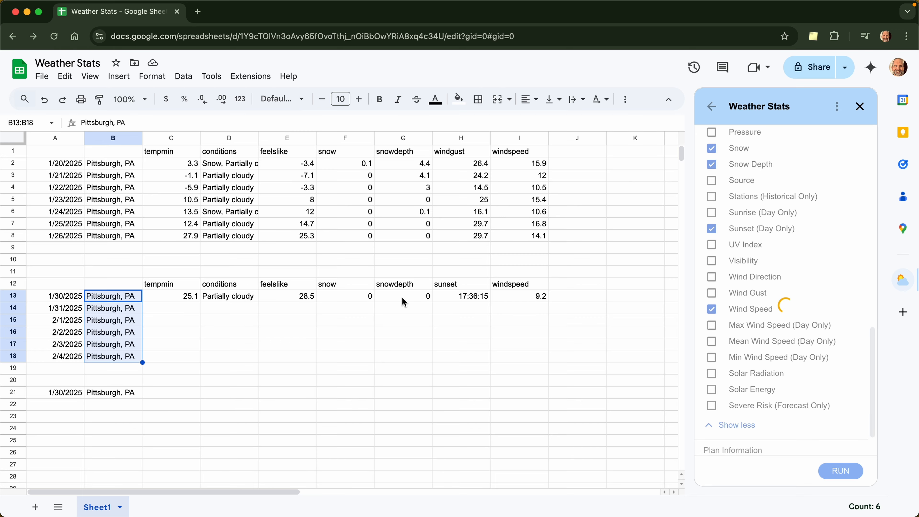
- Examine the retrieved sunset times, the forecast values in C12:E18 and the locations of the historical rows
{"action": "left_click", "coordinate": [459, 297]}
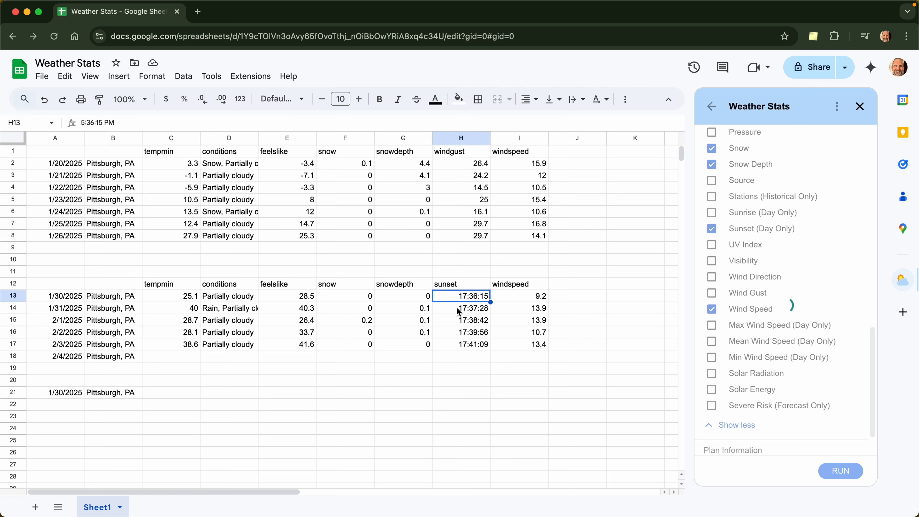
{"action": "left_click", "coordinate": [458, 309]}
{"action": "left_click", "coordinate": [452, 320]}
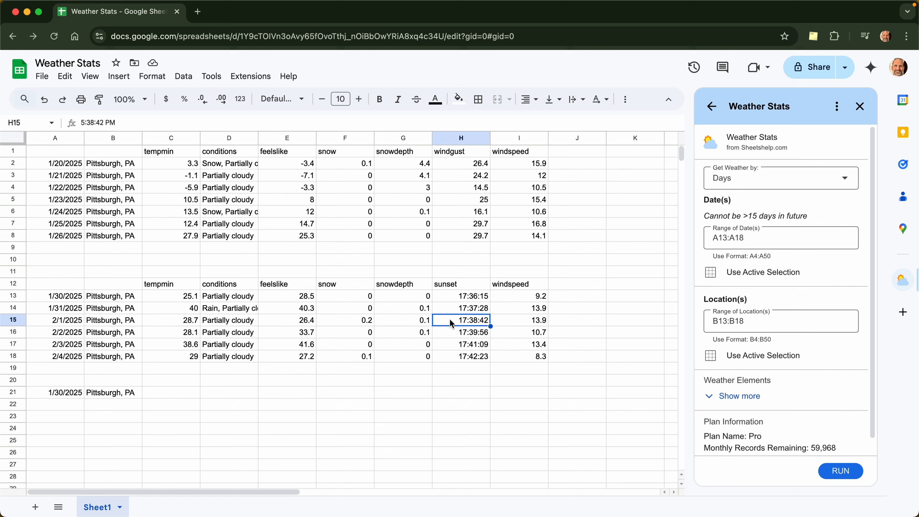
{"action": "left_click_drag", "start_coordinate": [161, 288], "coordinate": [284, 360]}
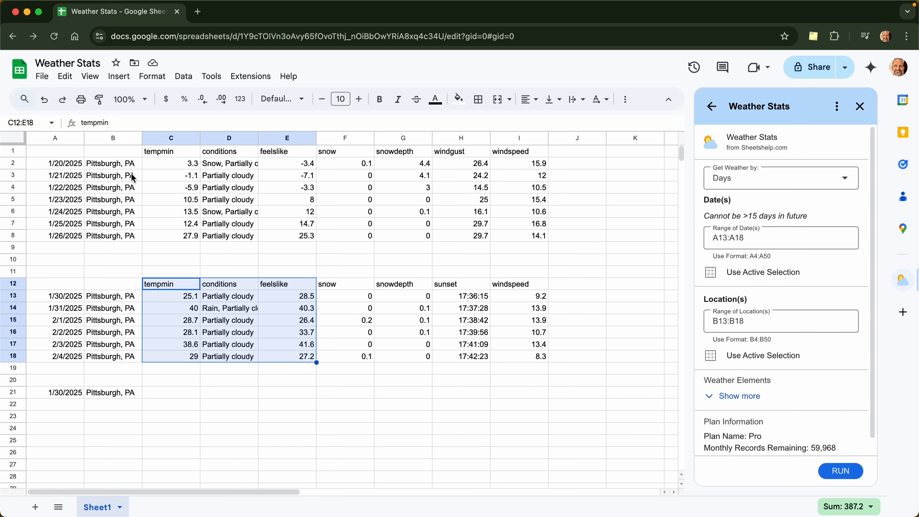
{"action": "left_click_drag", "start_coordinate": [129, 175], "coordinate": [132, 201]}
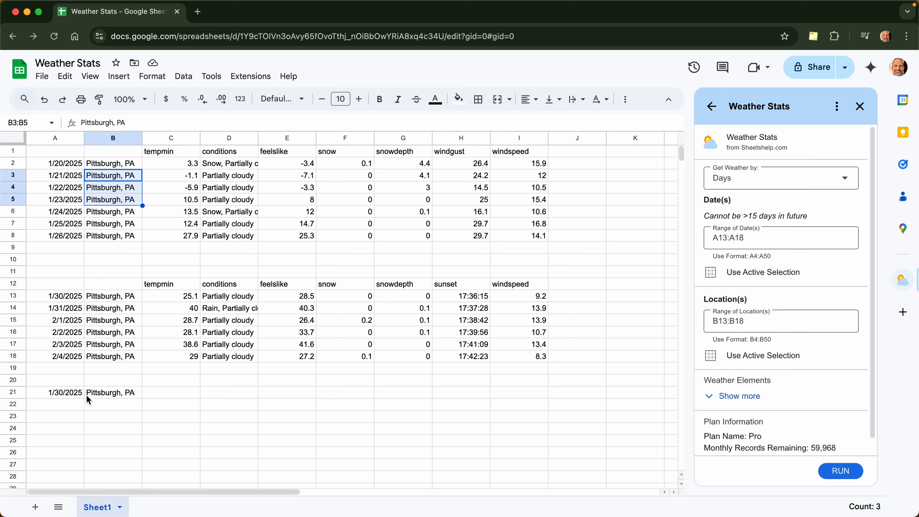
- Switch the retrieval to Hours with output starting at C21, and set the date range to A21
{"action": "left_click", "coordinate": [121, 396]}
{"action": "left_click", "coordinate": [71, 393]}
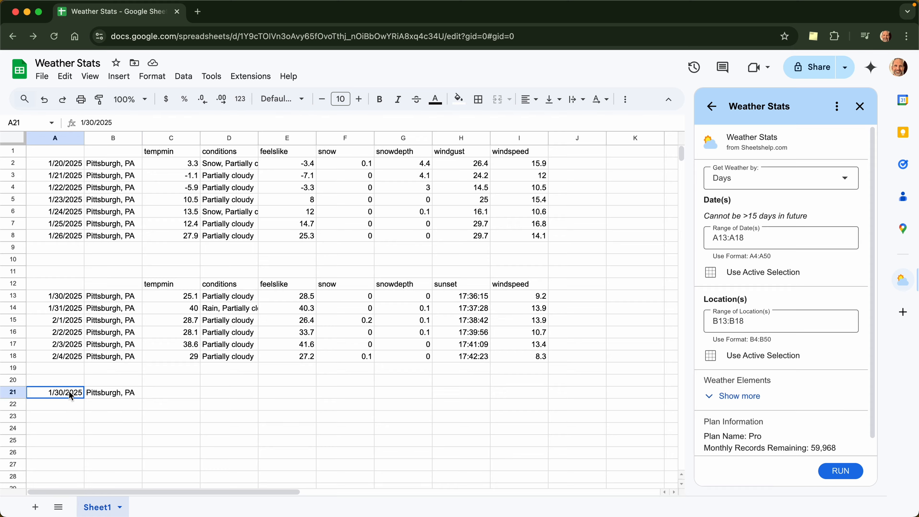
{"action": "left_click", "coordinate": [114, 393]}
{"action": "left_click", "coordinate": [172, 393]}
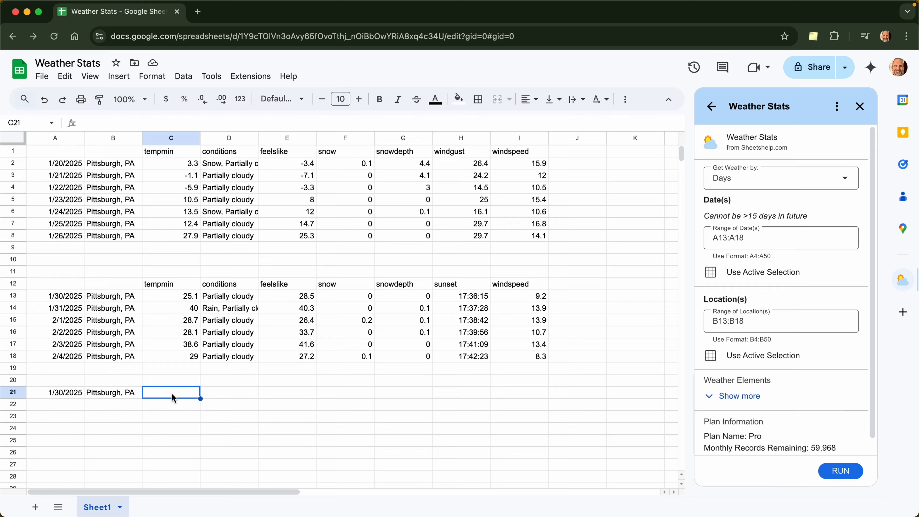
{"action": "left_click", "coordinate": [751, 178]}
{"action": "left_click", "coordinate": [750, 224]}
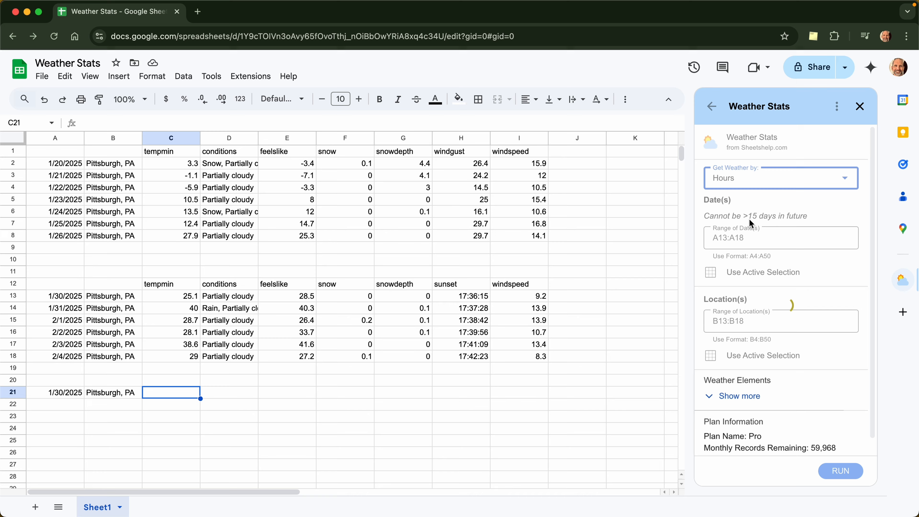
{"action": "left_click", "coordinate": [739, 239]}
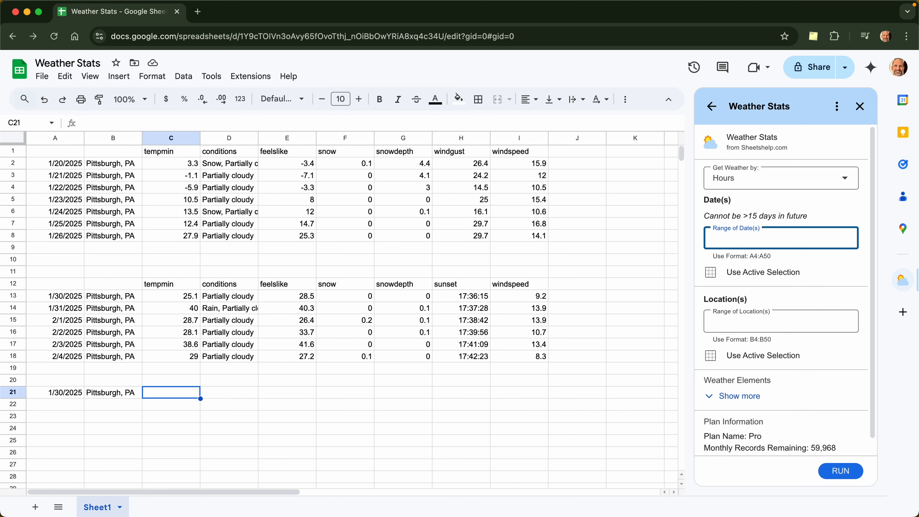
{"action": "key", "text": "Tab"}
{"action": "key", "text": "Tab"}
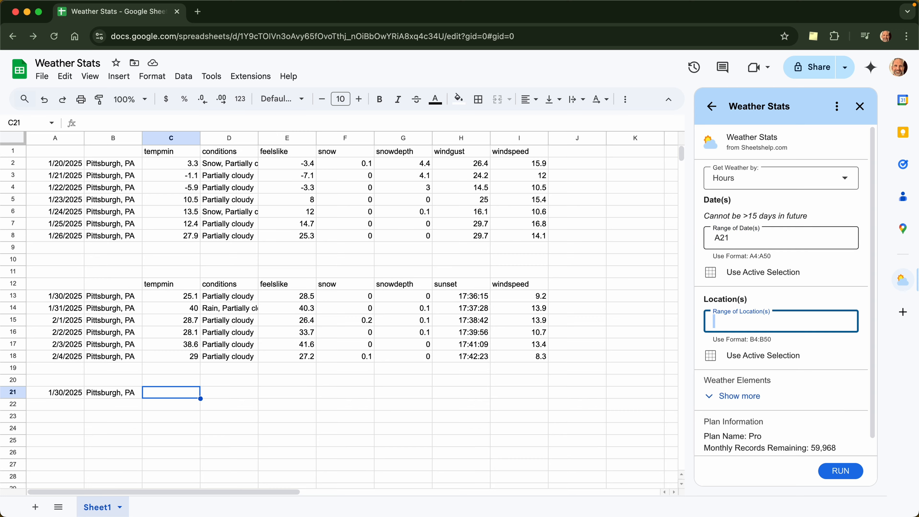
- Change the location in B21 to Phoenix, AZ and set the location range to B21
{"action": "left_click", "coordinate": [101, 391]}
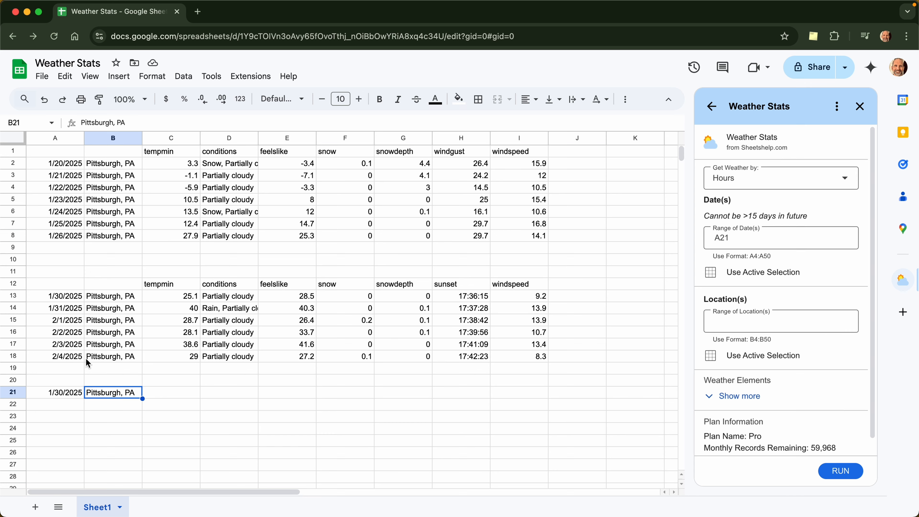
{"action": "type", "text": "A"}
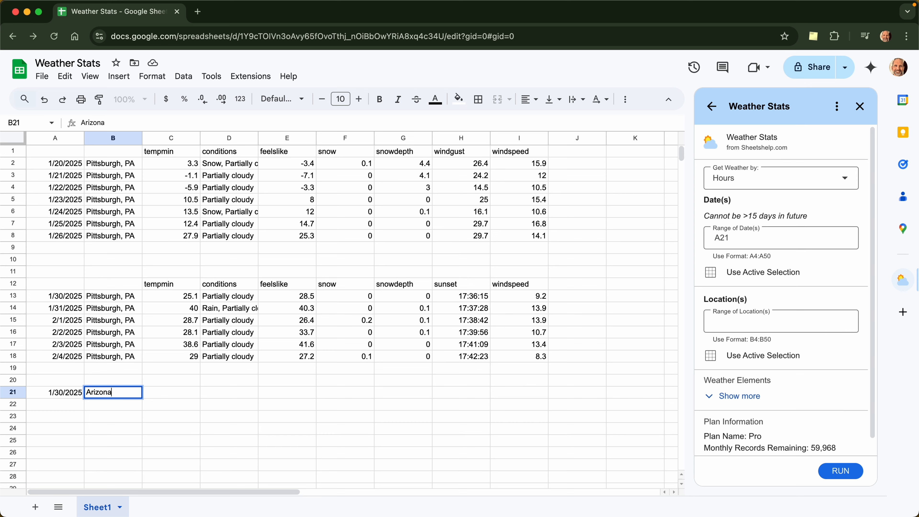
{"action": "key", "text": "BackSpace"}
{"action": "type", "text": "Phoen"}
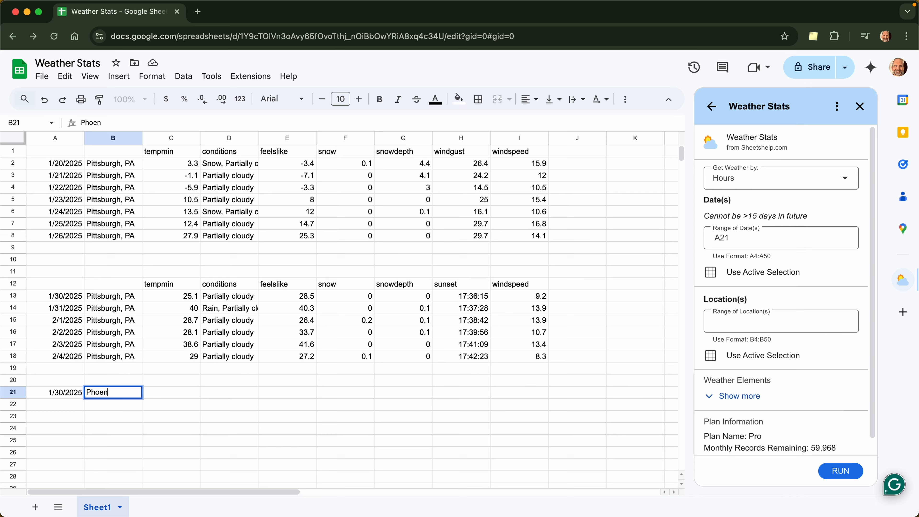
{"action": "type", "text": ", AZ"}
{"action": "key", "text": "Tab"}
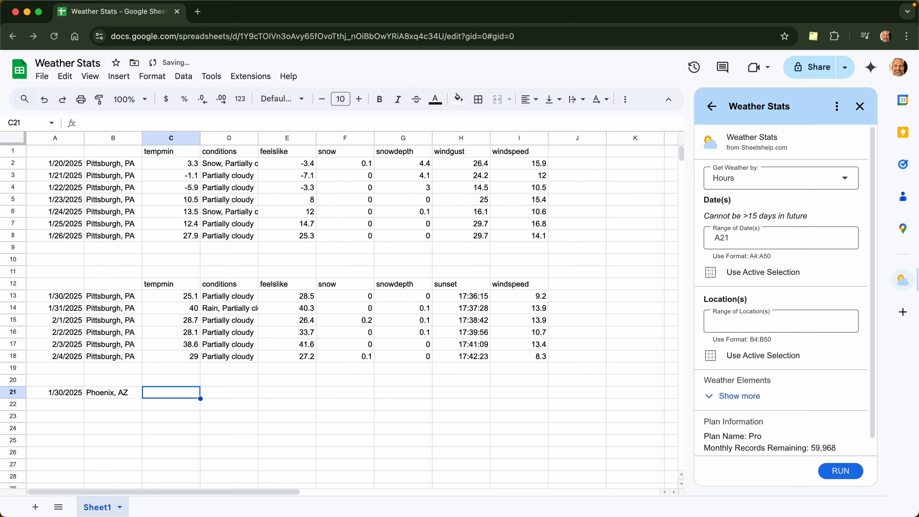
{"action": "left_click", "coordinate": [720, 321]}
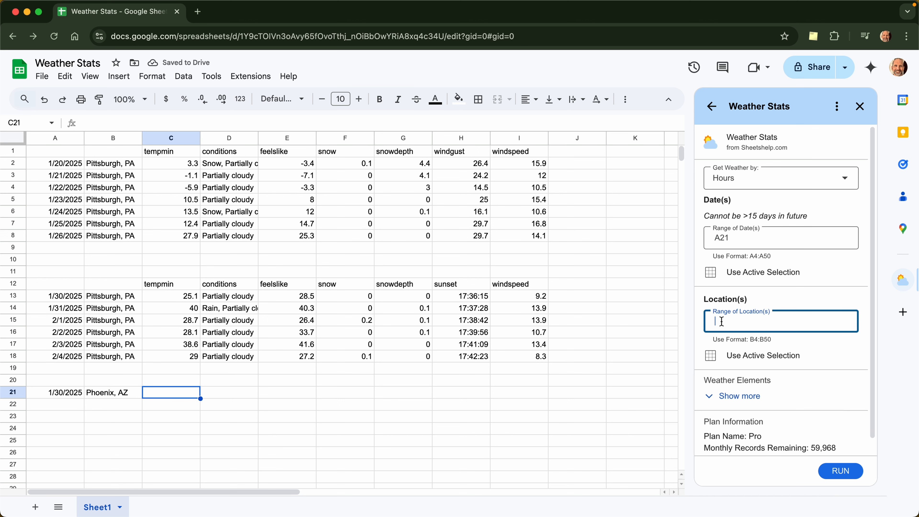
{"action": "type", "text": "B21"}
- Select Solar Radiation as the hourly weather element and run the retrieval
{"action": "left_click", "coordinate": [749, 396]}
{"action": "scroll", "coordinate": [750, 396], "scroll_direction": "down", "scroll_amount": 8}
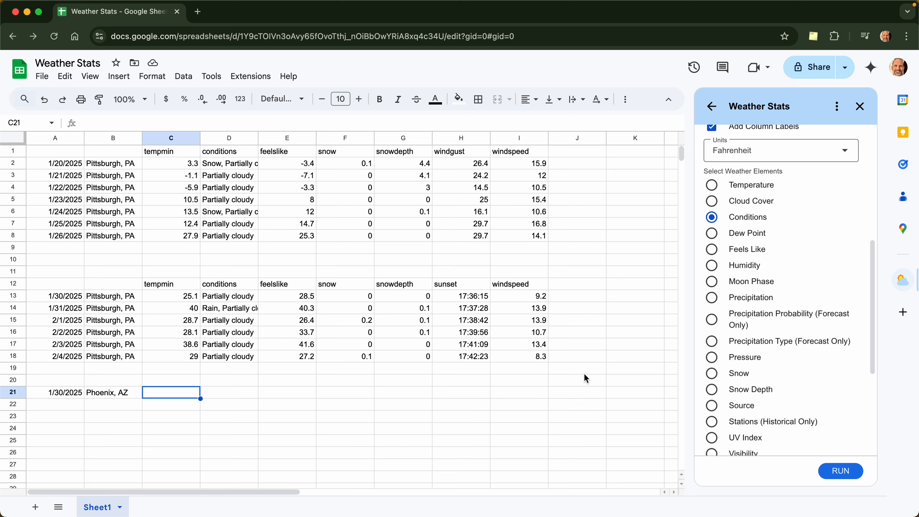
{"action": "scroll", "coordinate": [772, 373], "scroll_direction": "down", "scroll_amount": 4}
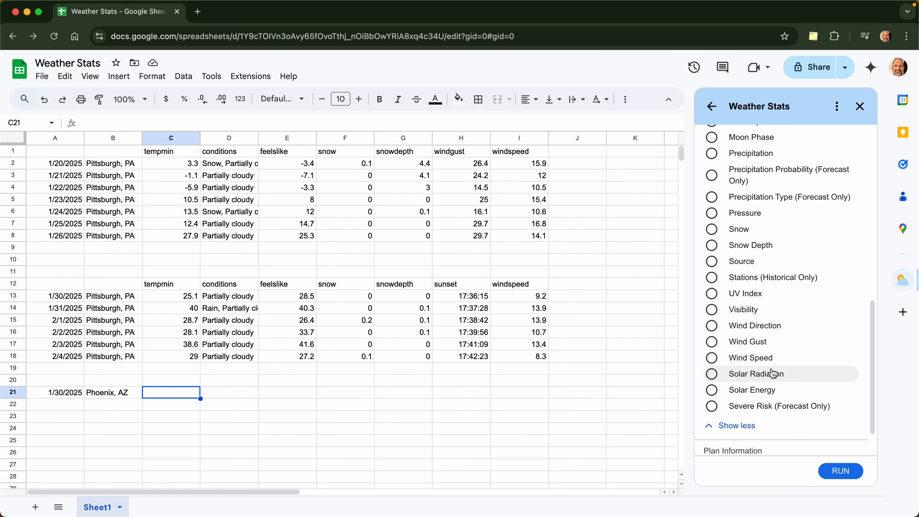
{"action": "left_click", "coordinate": [773, 373]}
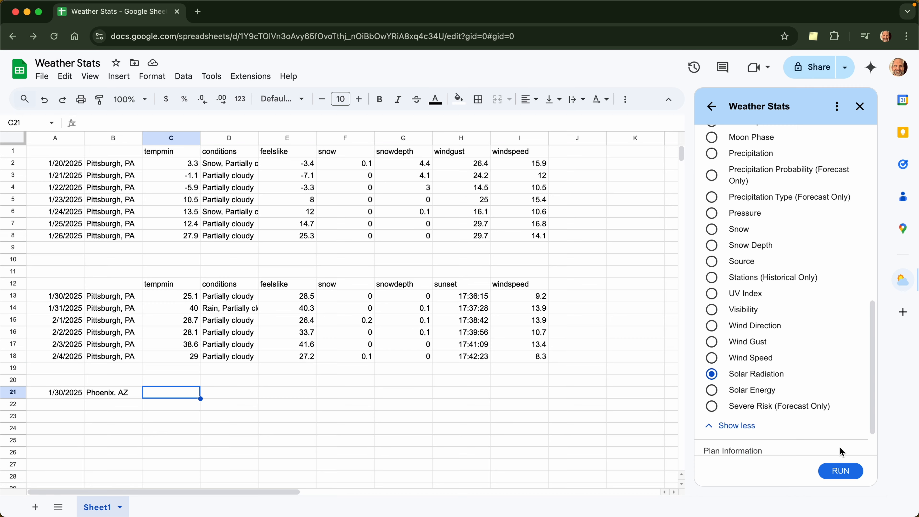
{"action": "left_click", "coordinate": [845, 476]}
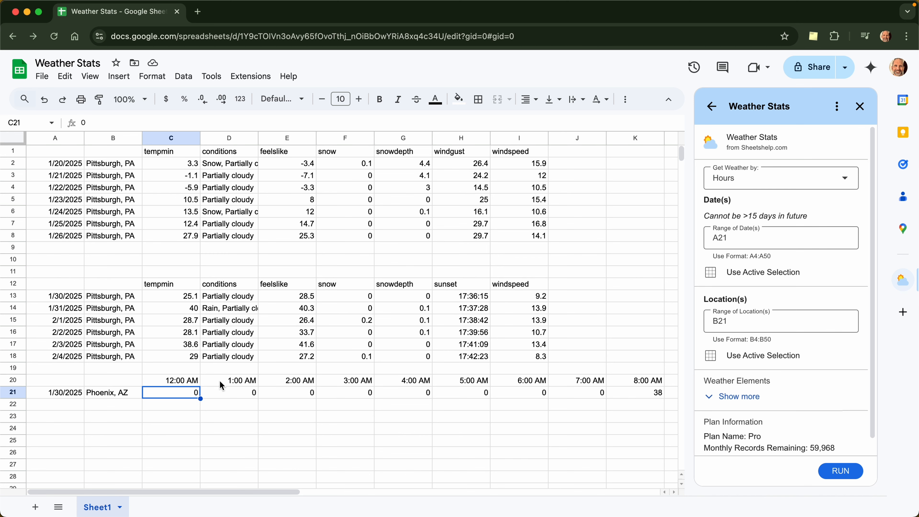
- Examine the hourly solar radiation values for Phoenix, AZ across row 21, from the night hours through the afternoon
{"action": "scroll", "coordinate": [219, 381], "scroll_direction": "down", "scroll_amount": 3}
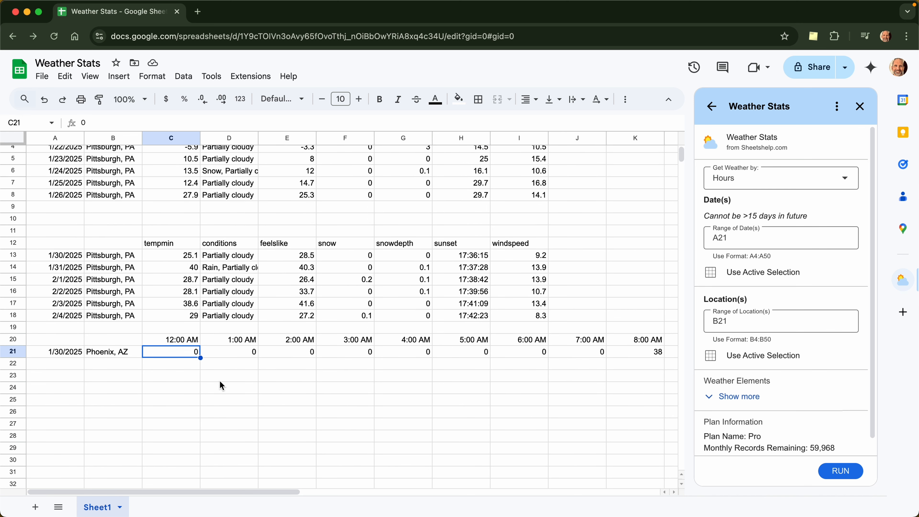
{"action": "scroll", "coordinate": [279, 340], "scroll_direction": "right", "scroll_amount": 6}
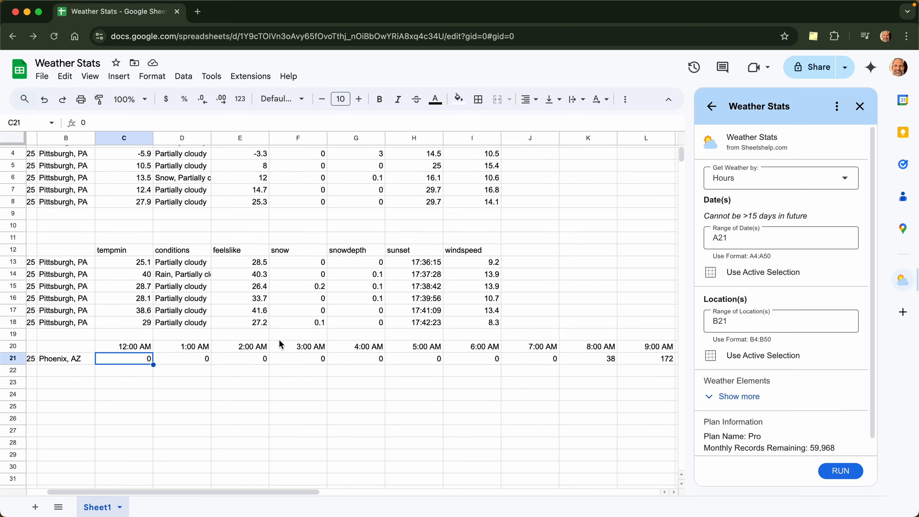
{"action": "left_click_drag", "start_coordinate": [194, 346], "coordinate": [364, 351]}
{"action": "scroll", "coordinate": [363, 350], "scroll_direction": "right", "scroll_amount": 6}
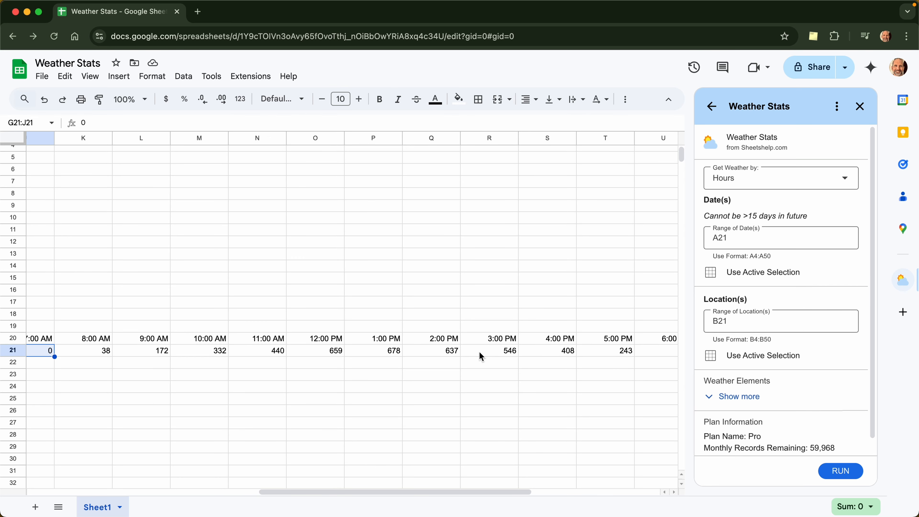
{"action": "left_click", "coordinate": [366, 351]}
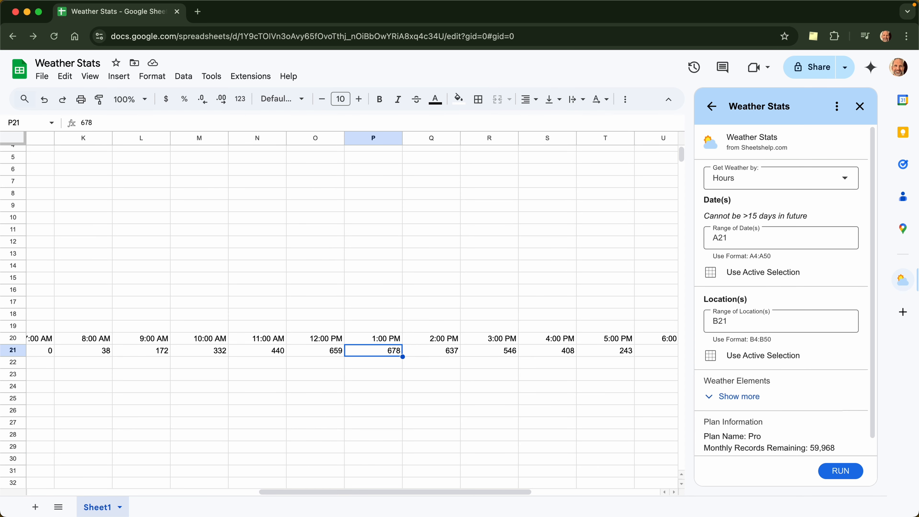
{"action": "scroll", "coordinate": [53, 289], "scroll_direction": "left", "scroll_amount": 10}
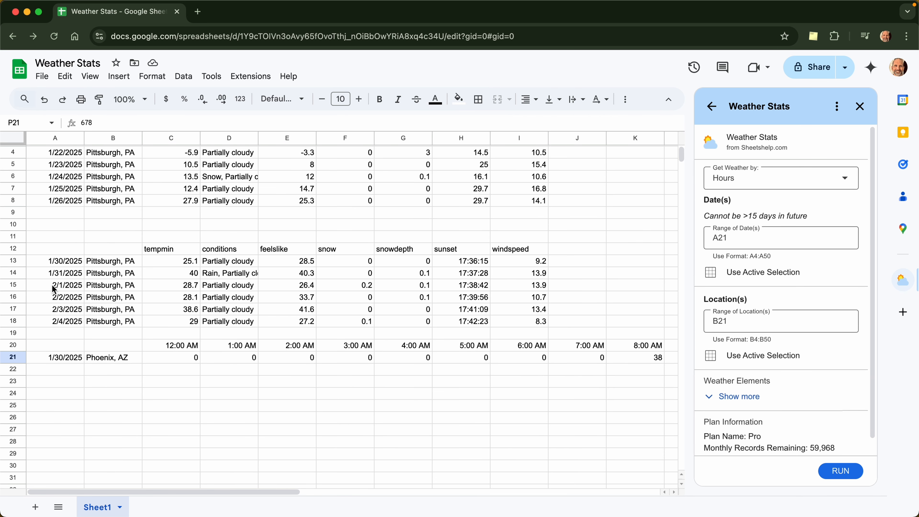
- Review the individual daily records in rows 13 to 16 and the remaining monthly records and daily limits in the plan information
{"action": "left_click", "coordinate": [19, 261]}
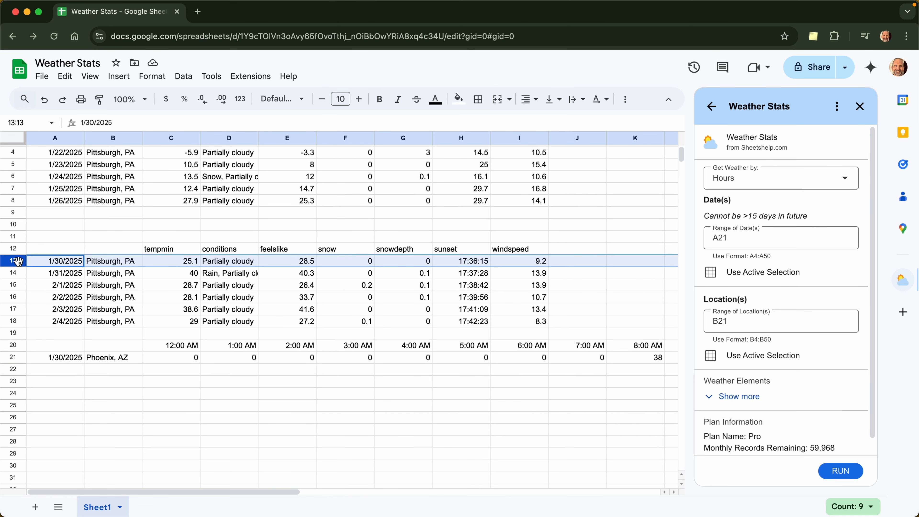
{"action": "left_click", "coordinate": [16, 273]}
{"action": "left_click", "coordinate": [16, 285]}
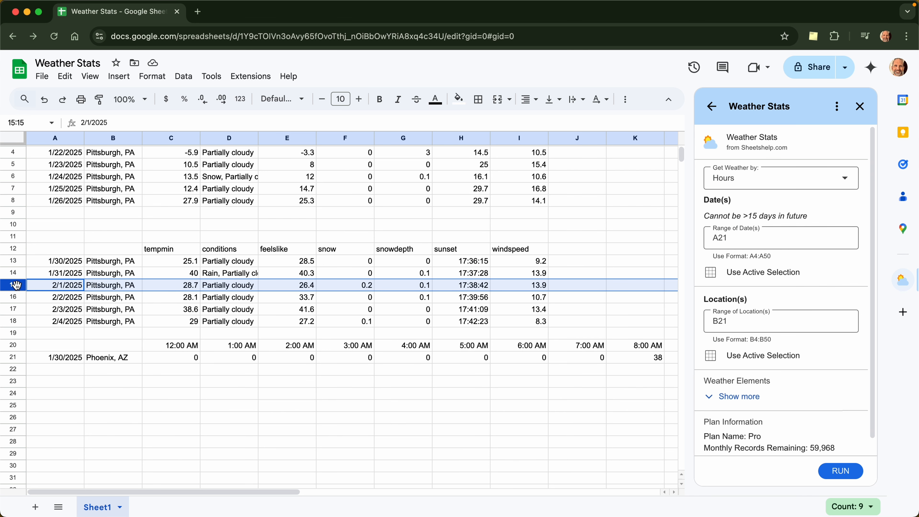
{"action": "left_click", "coordinate": [14, 297]}
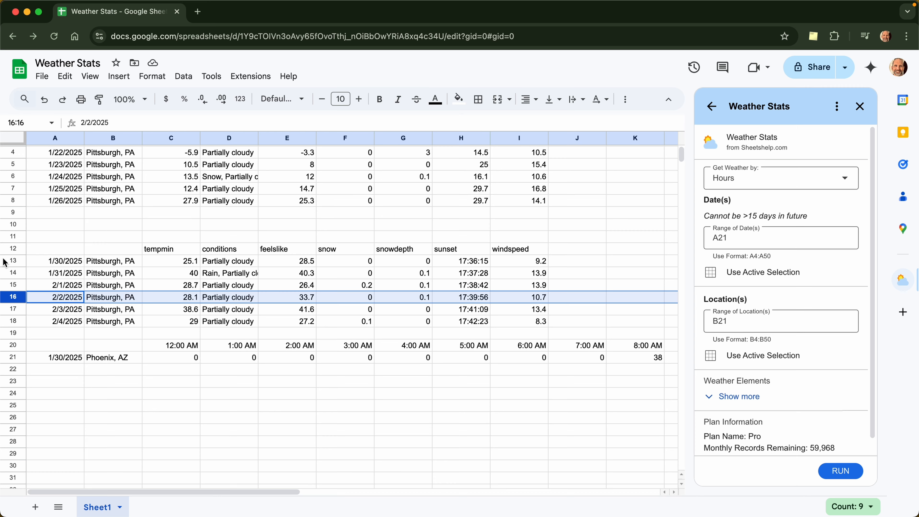
{"action": "left_click", "coordinate": [11, 261]}
{"action": "left_click", "coordinate": [12, 274]}
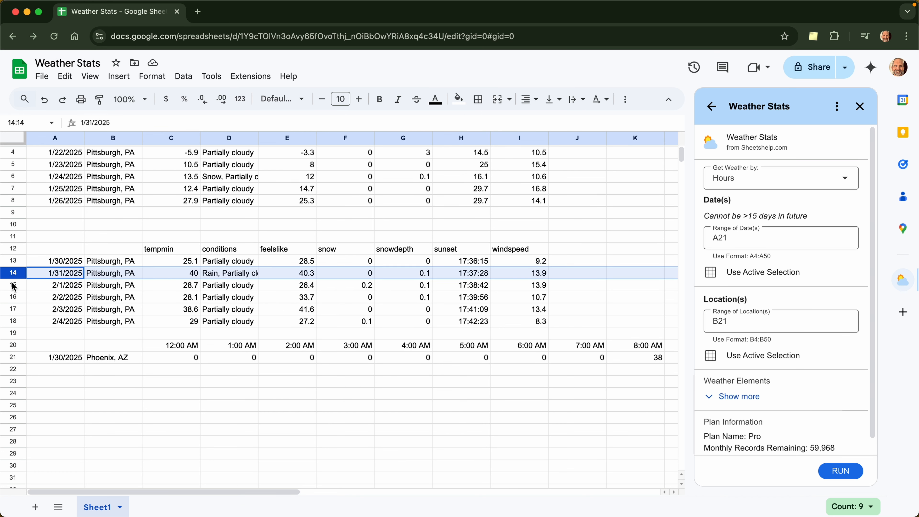
{"action": "left_click", "coordinate": [13, 285]}
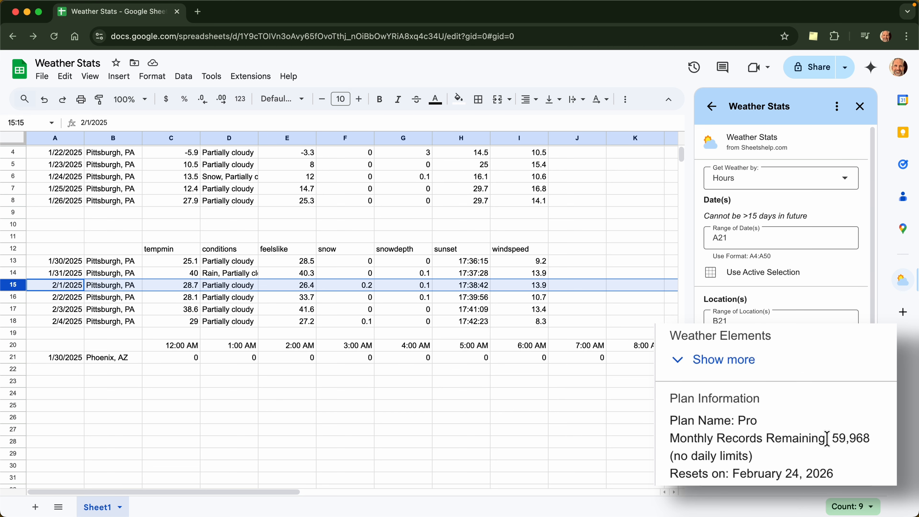
{"action": "left_click_drag", "start_coordinate": [831, 438], "coordinate": [873, 444]}
{"action": "left_click_drag", "start_coordinate": [669, 455], "coordinate": [753, 459]}
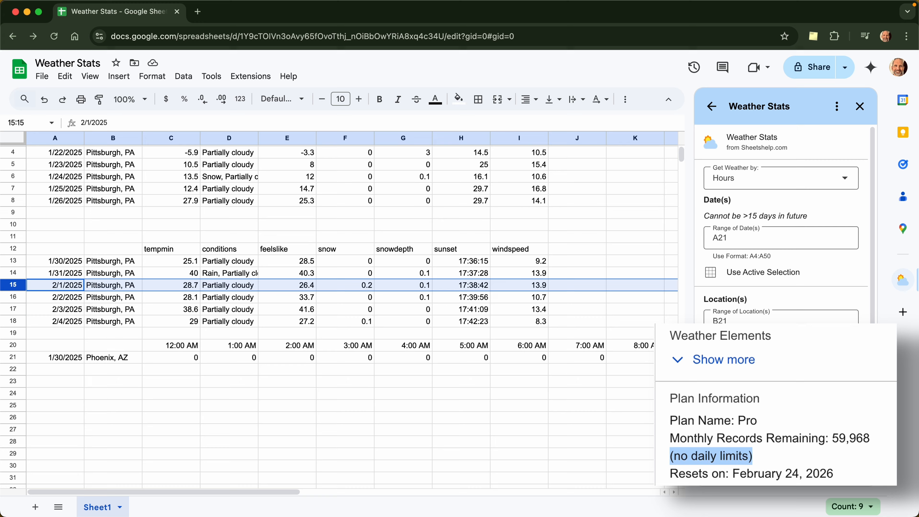